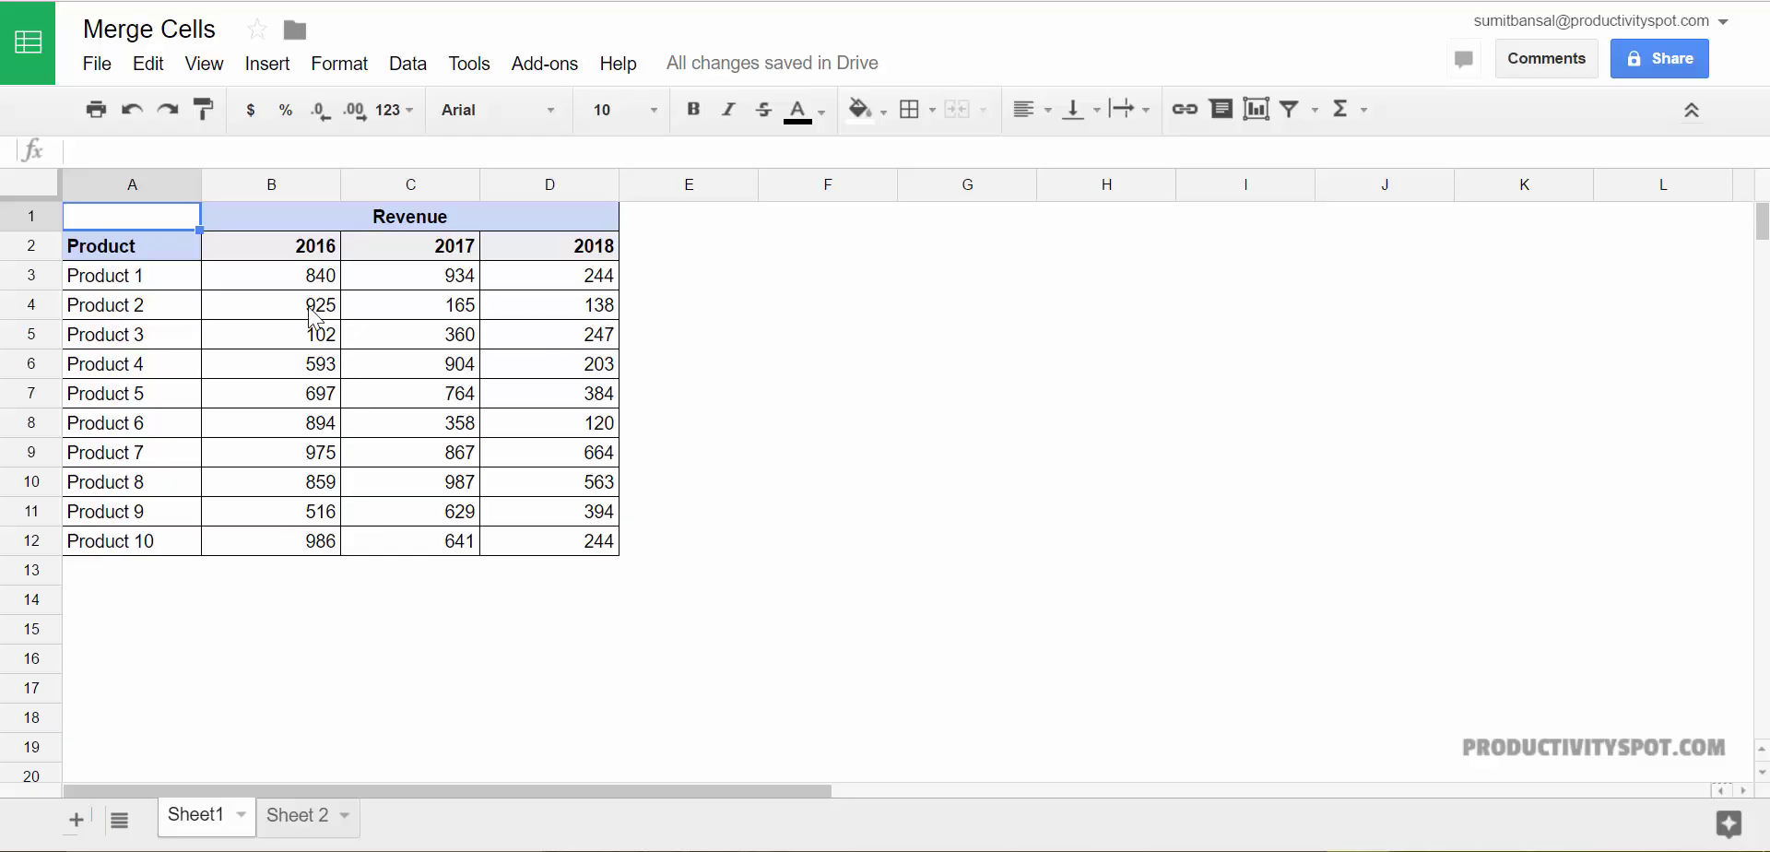
On Sheet 2, enter the heading 'Revenue' in cell B1.
click(322, 214)
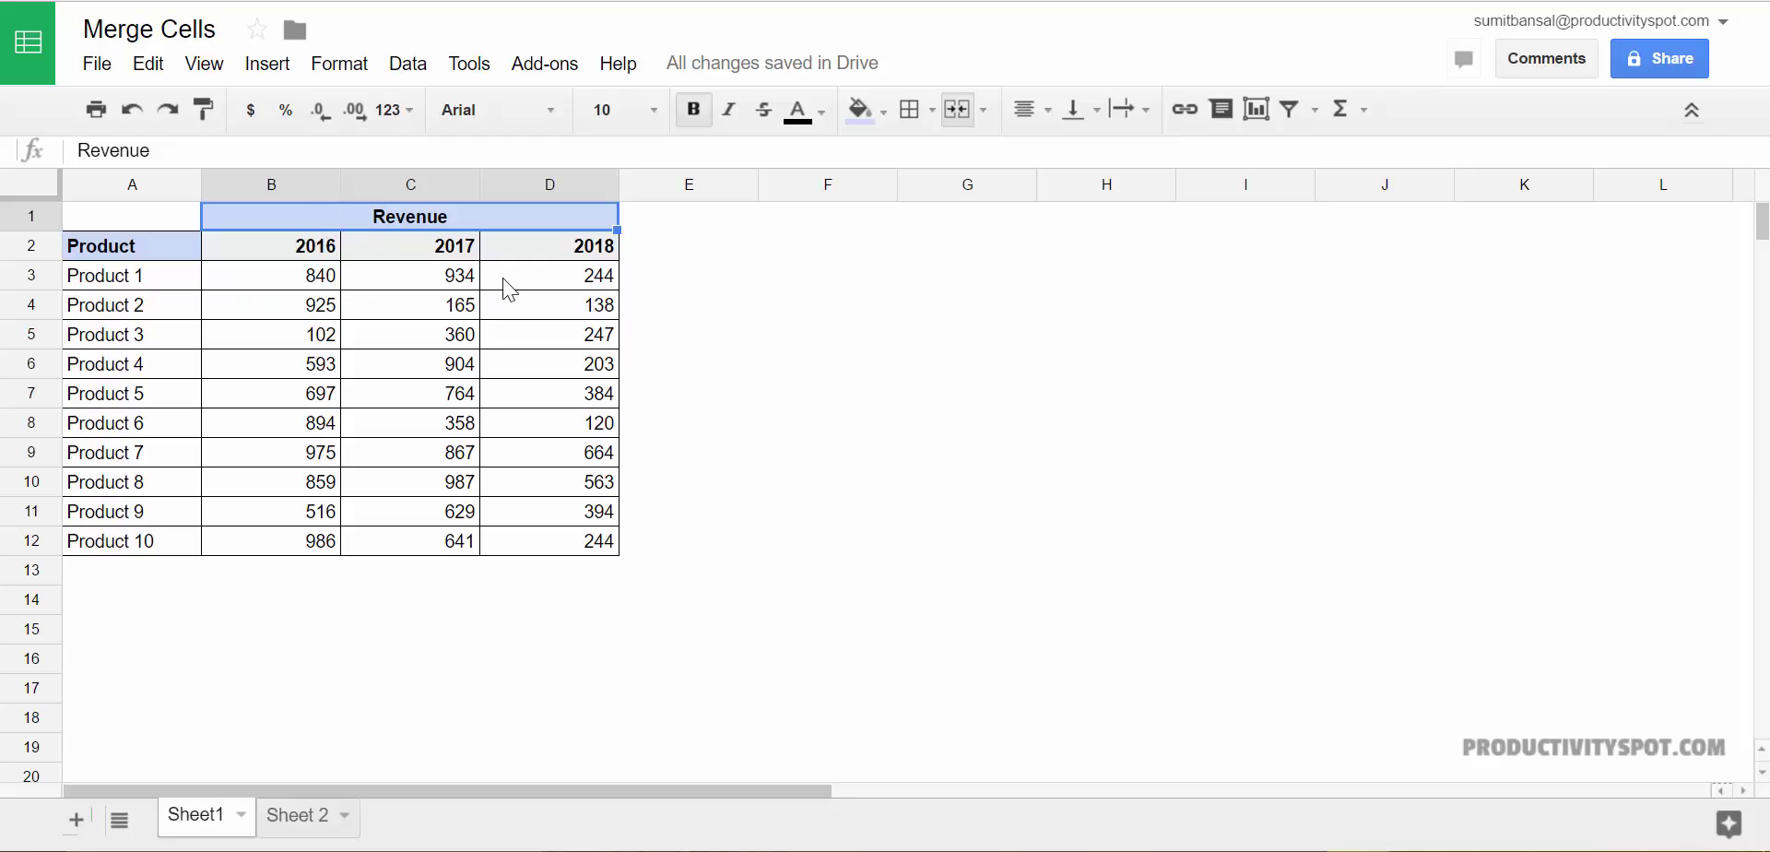
click(300, 815)
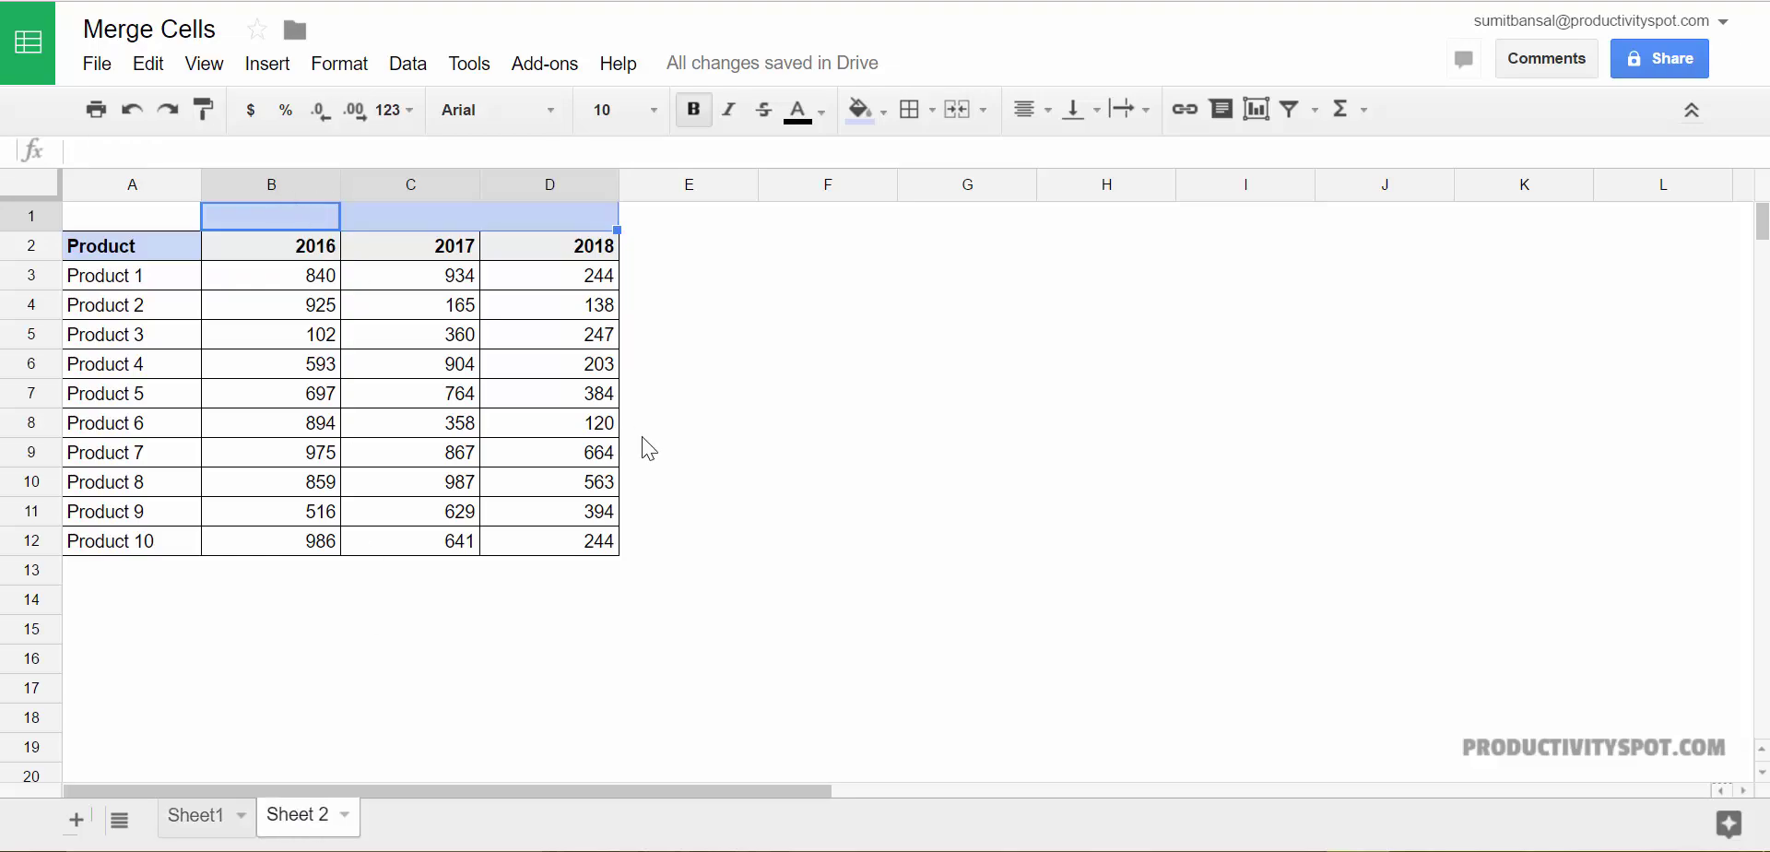
text(Revenue)
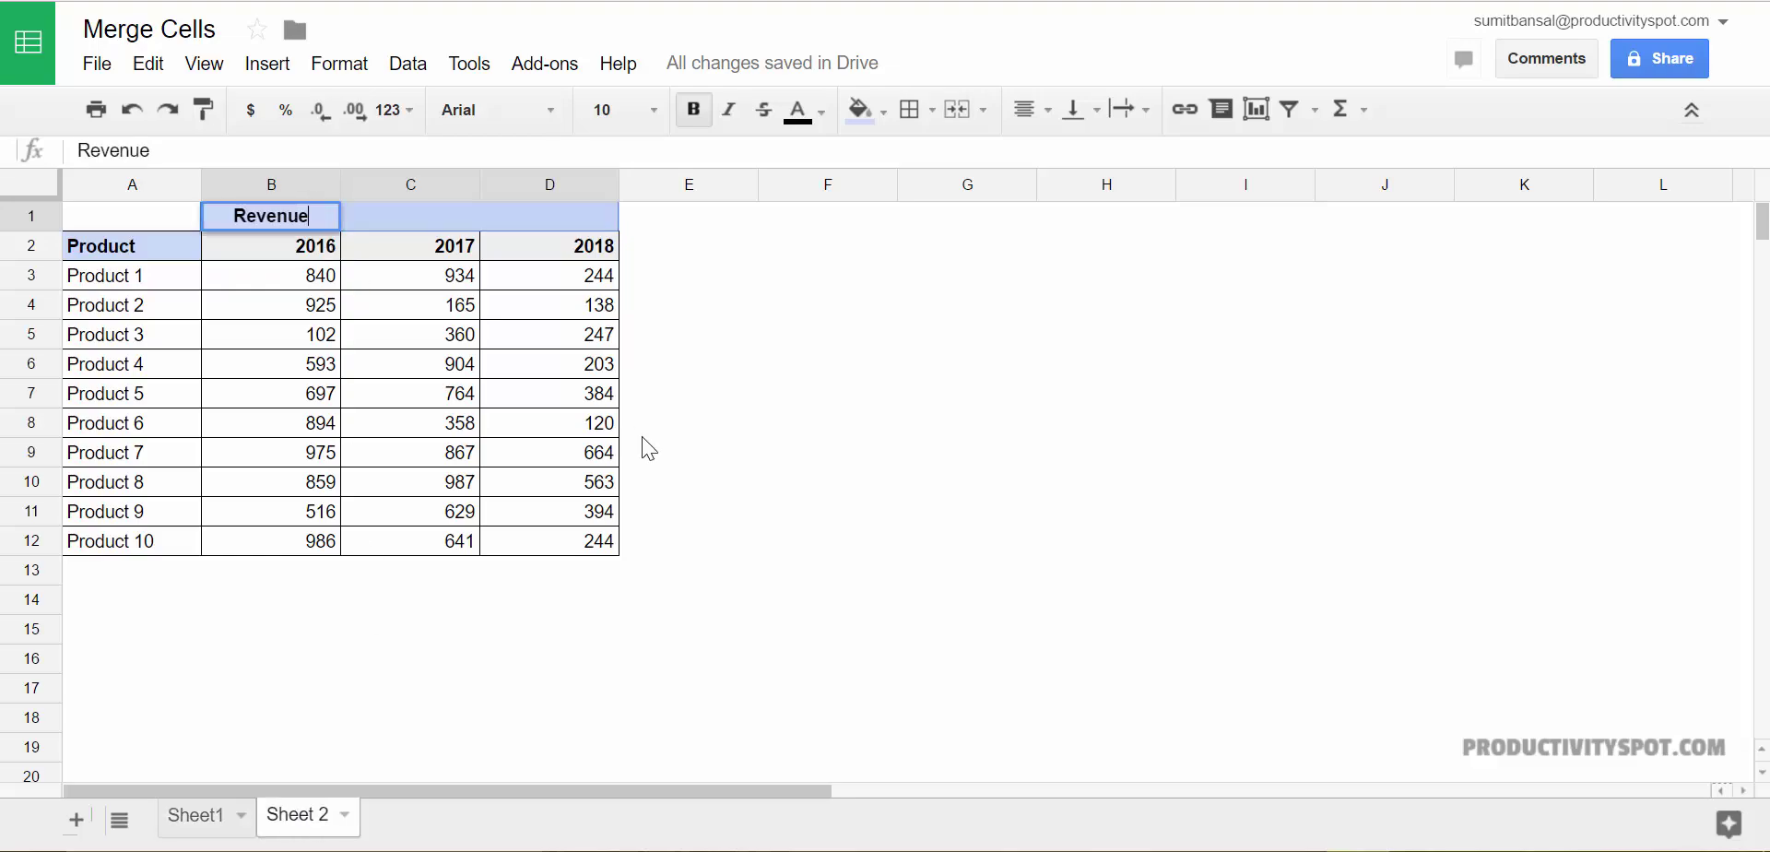
key(Return)
key(Left)
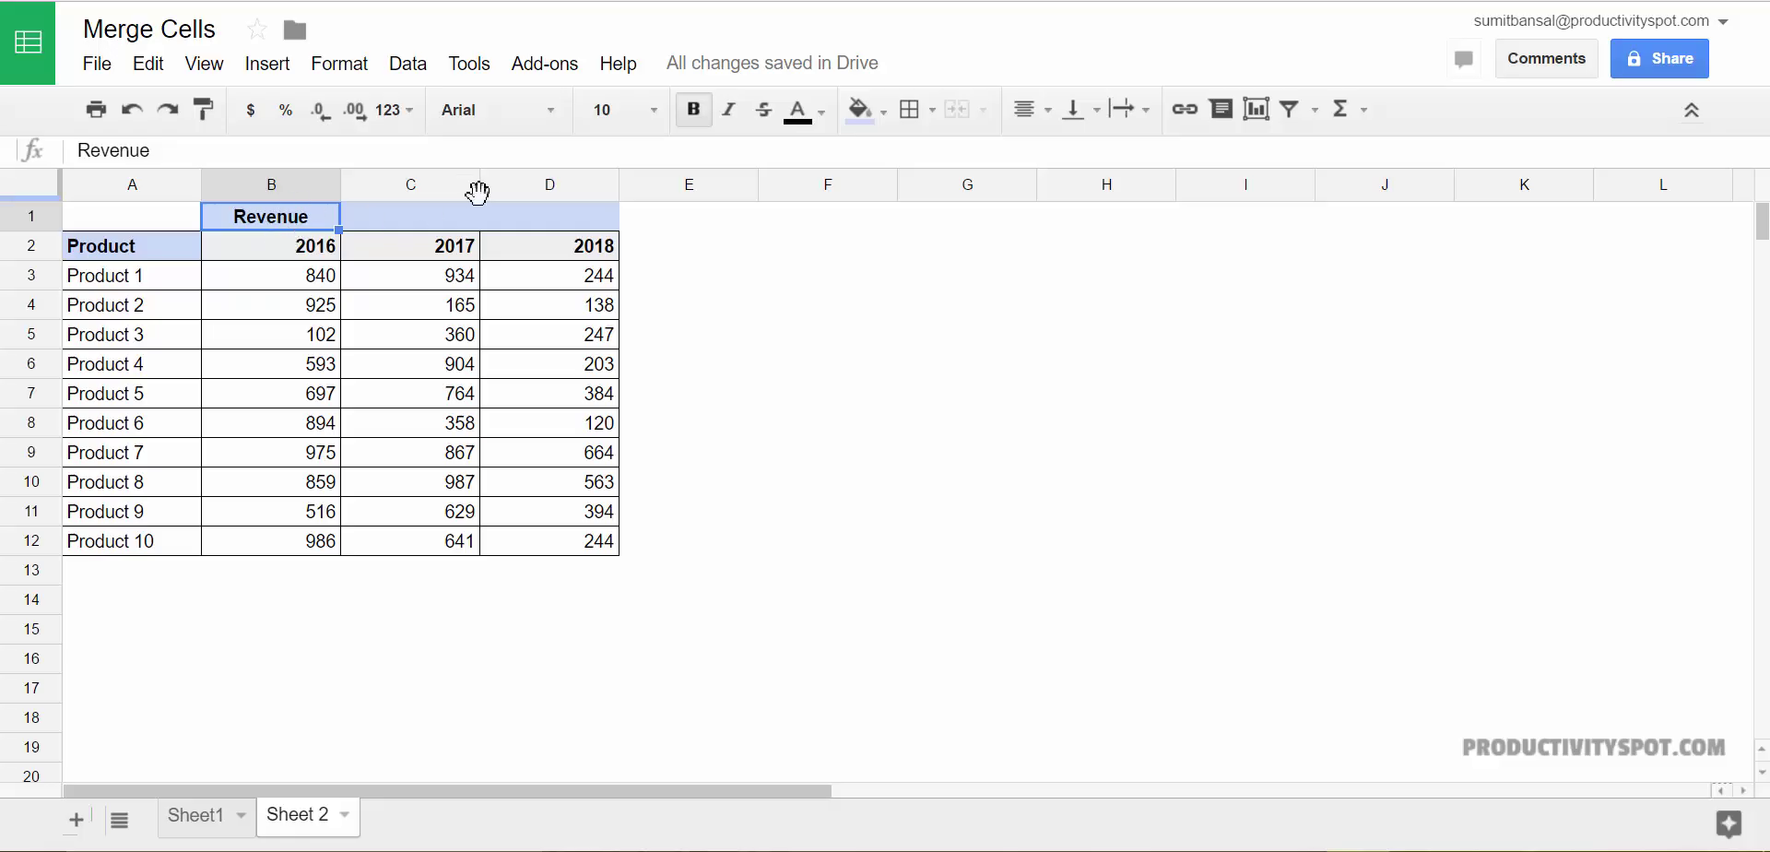
Merge B1:D1 into a single header cell using Merge all.
drag(313, 213, 540, 219)
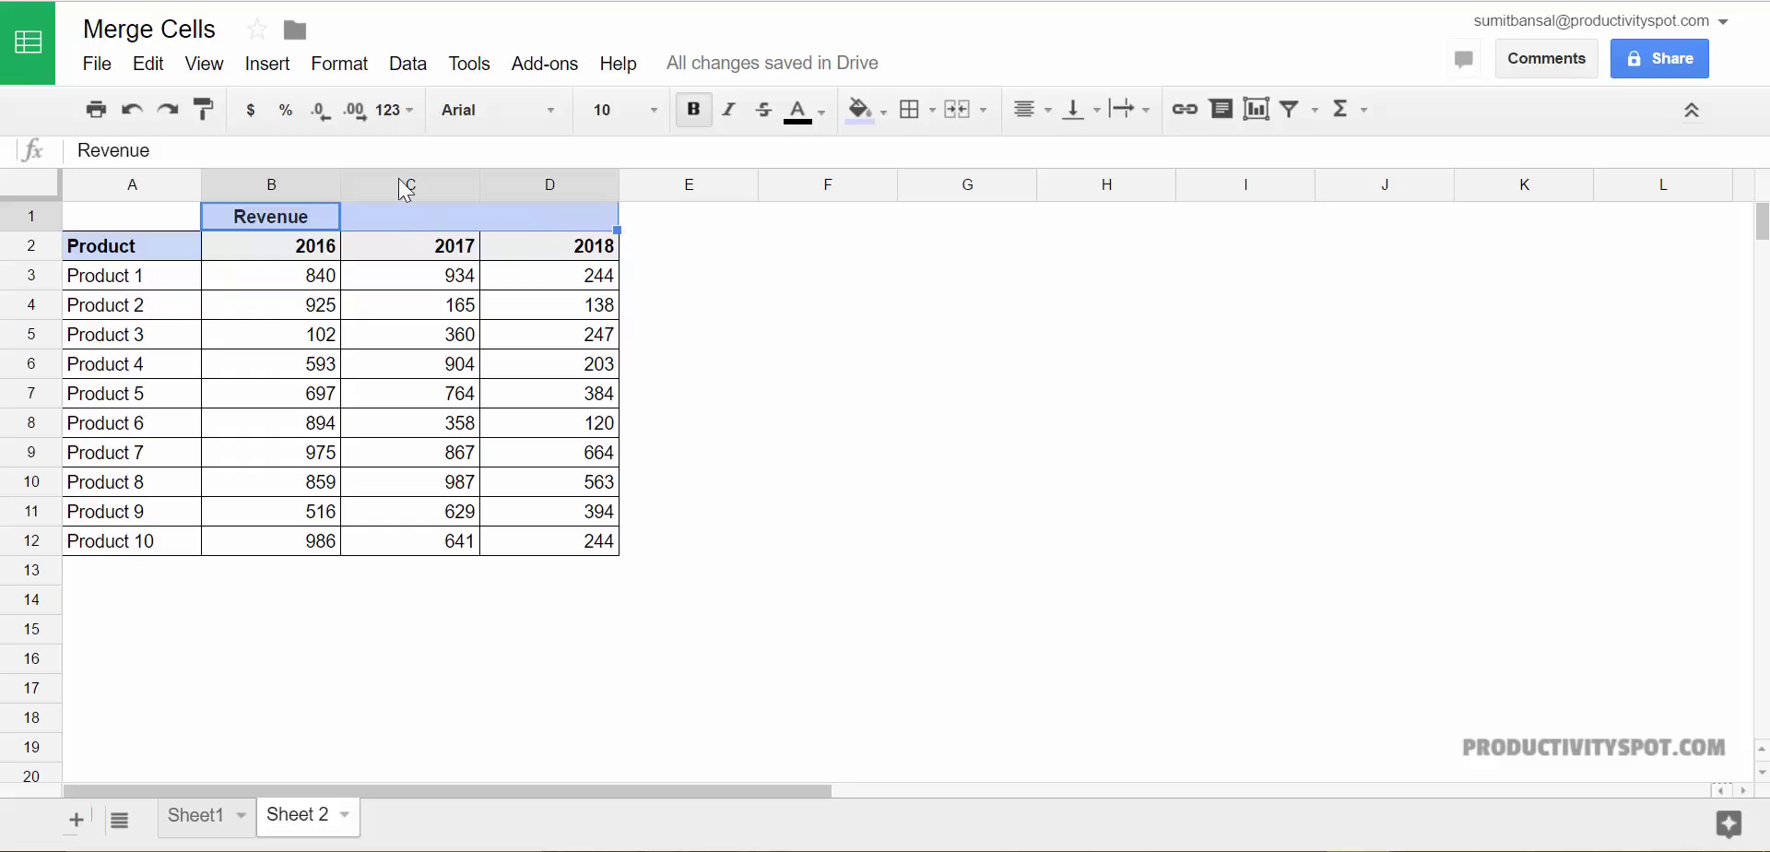
click(348, 72)
mouse_move(475, 430)
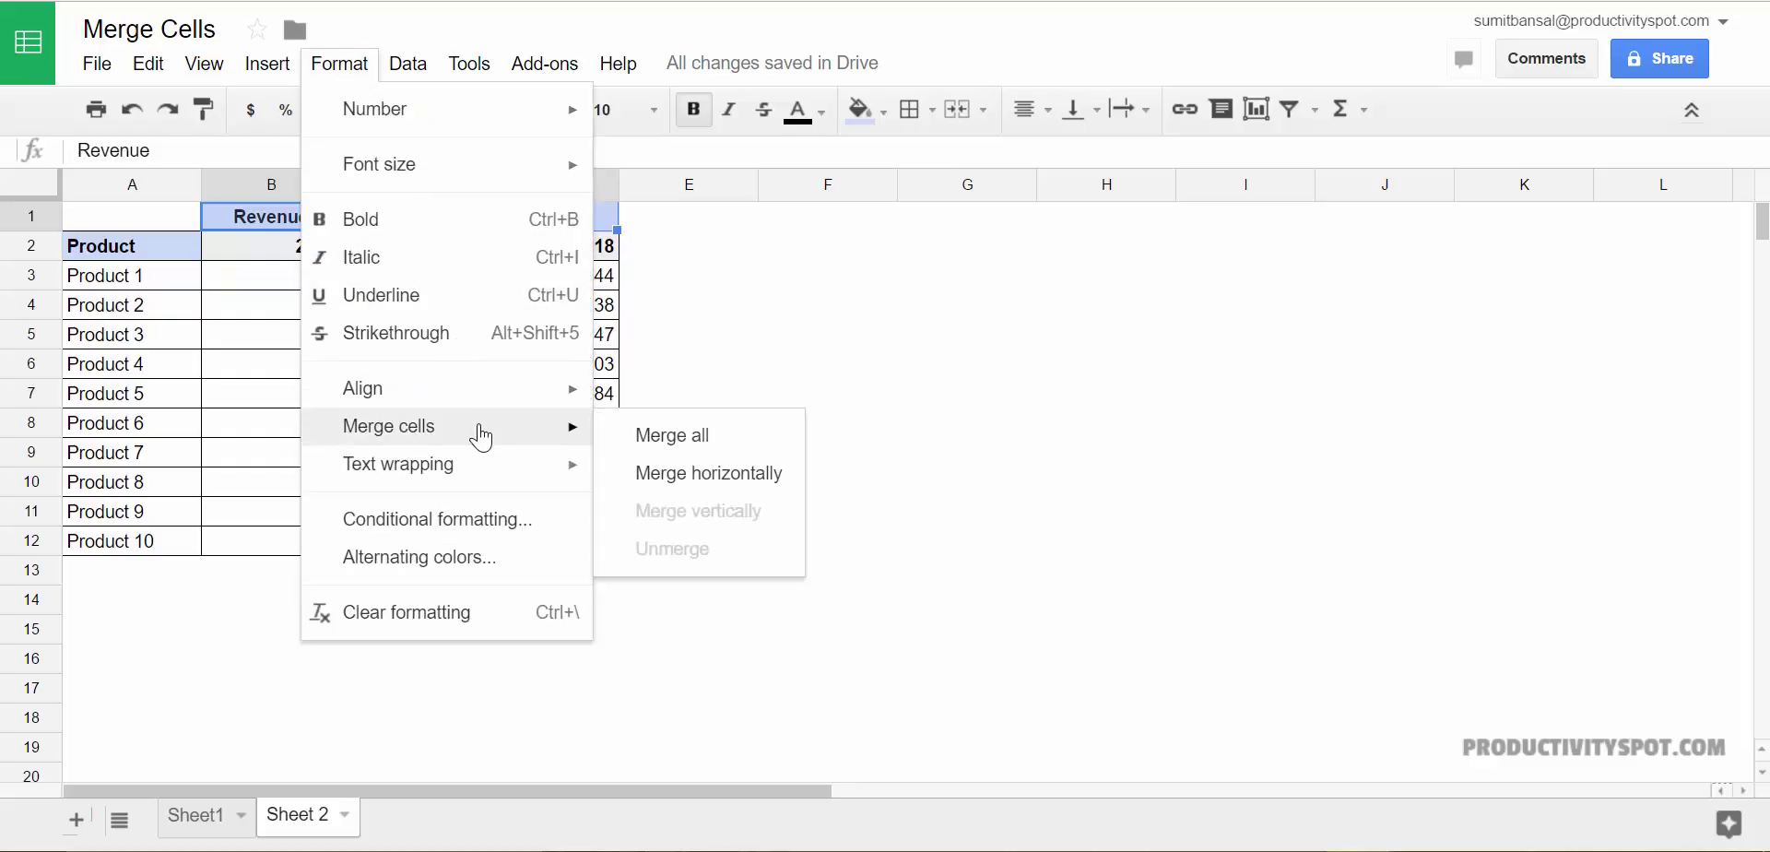
click(706, 451)
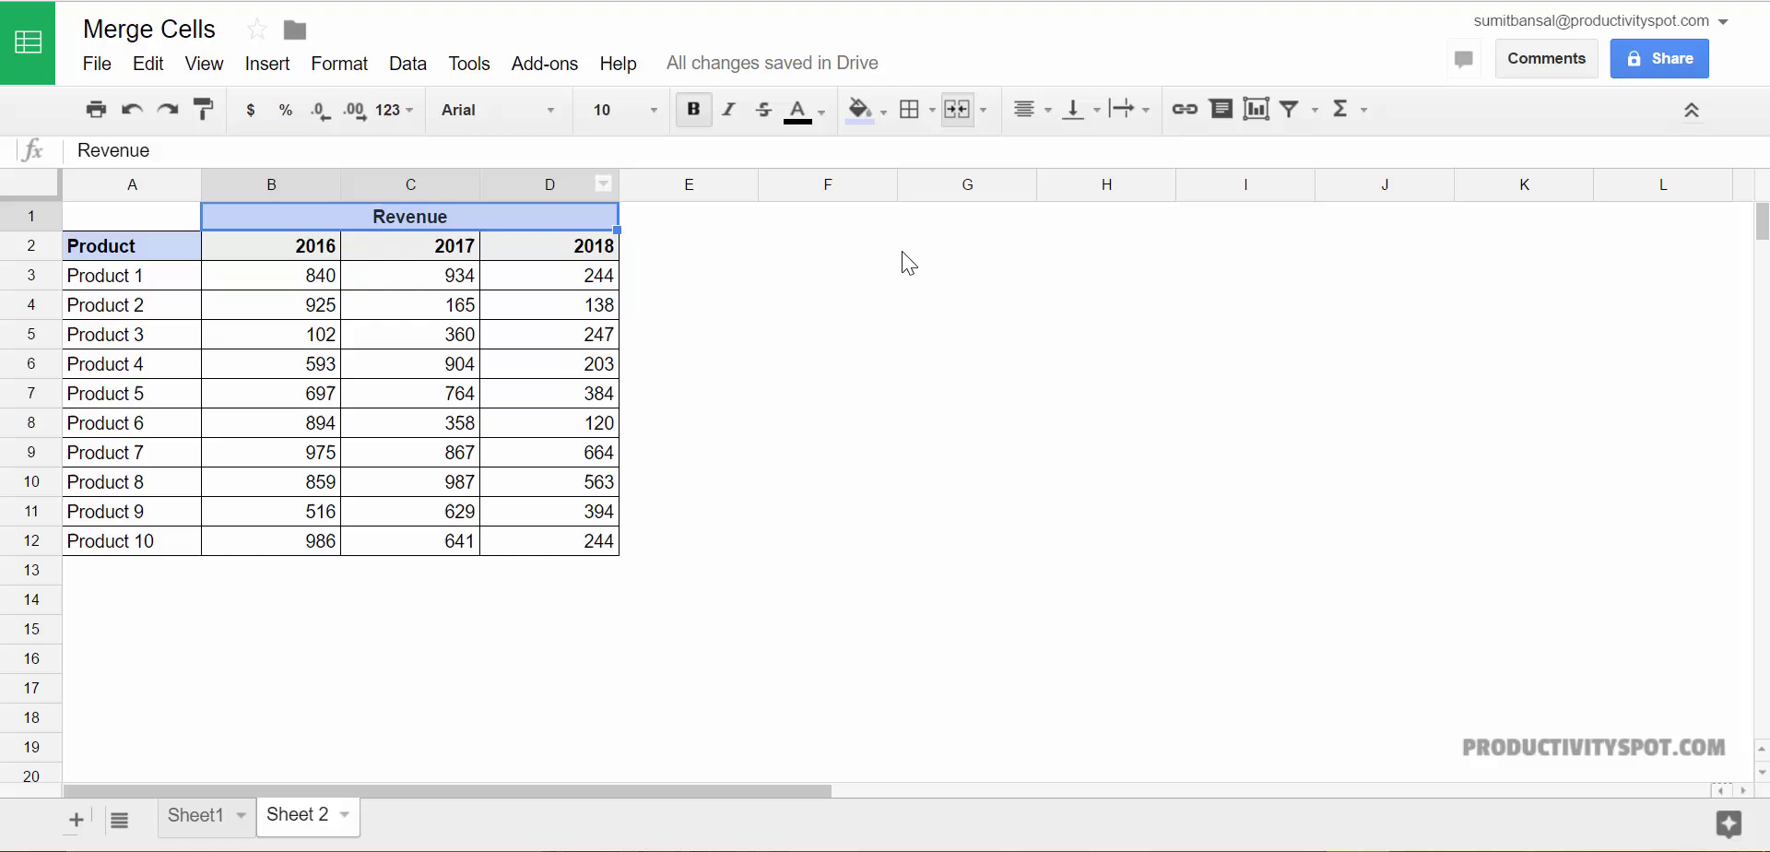
Enter 1 and 2 in F3:F4, and 3 and 4 in G3:G4.
click(805, 280)
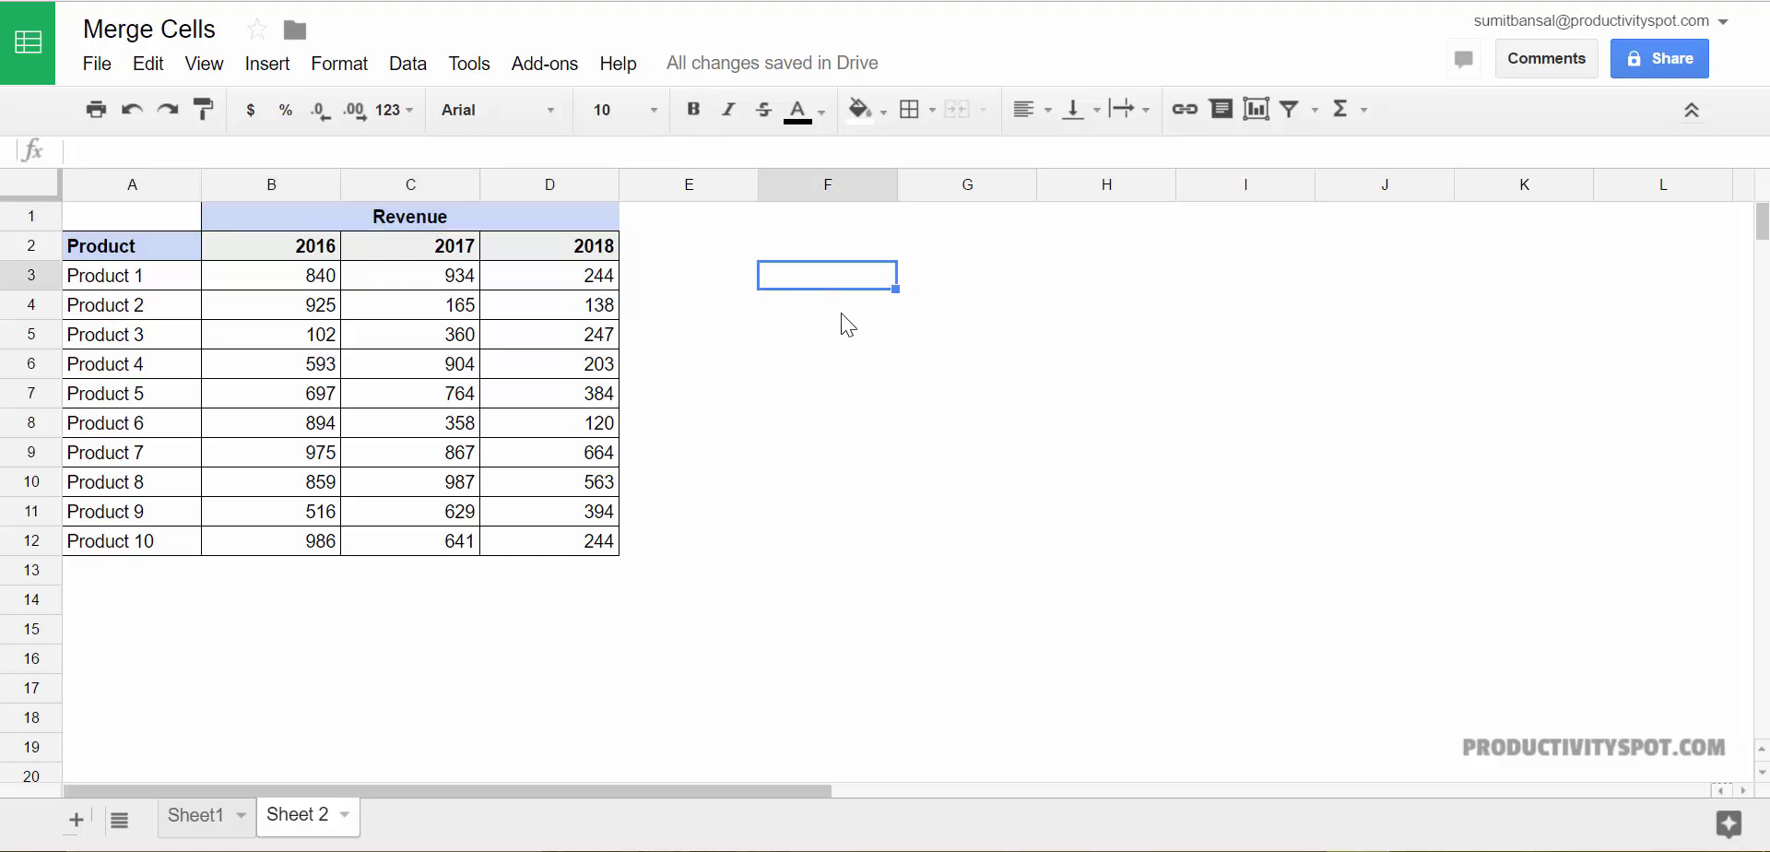
text(1)
key(Return)
text(2)
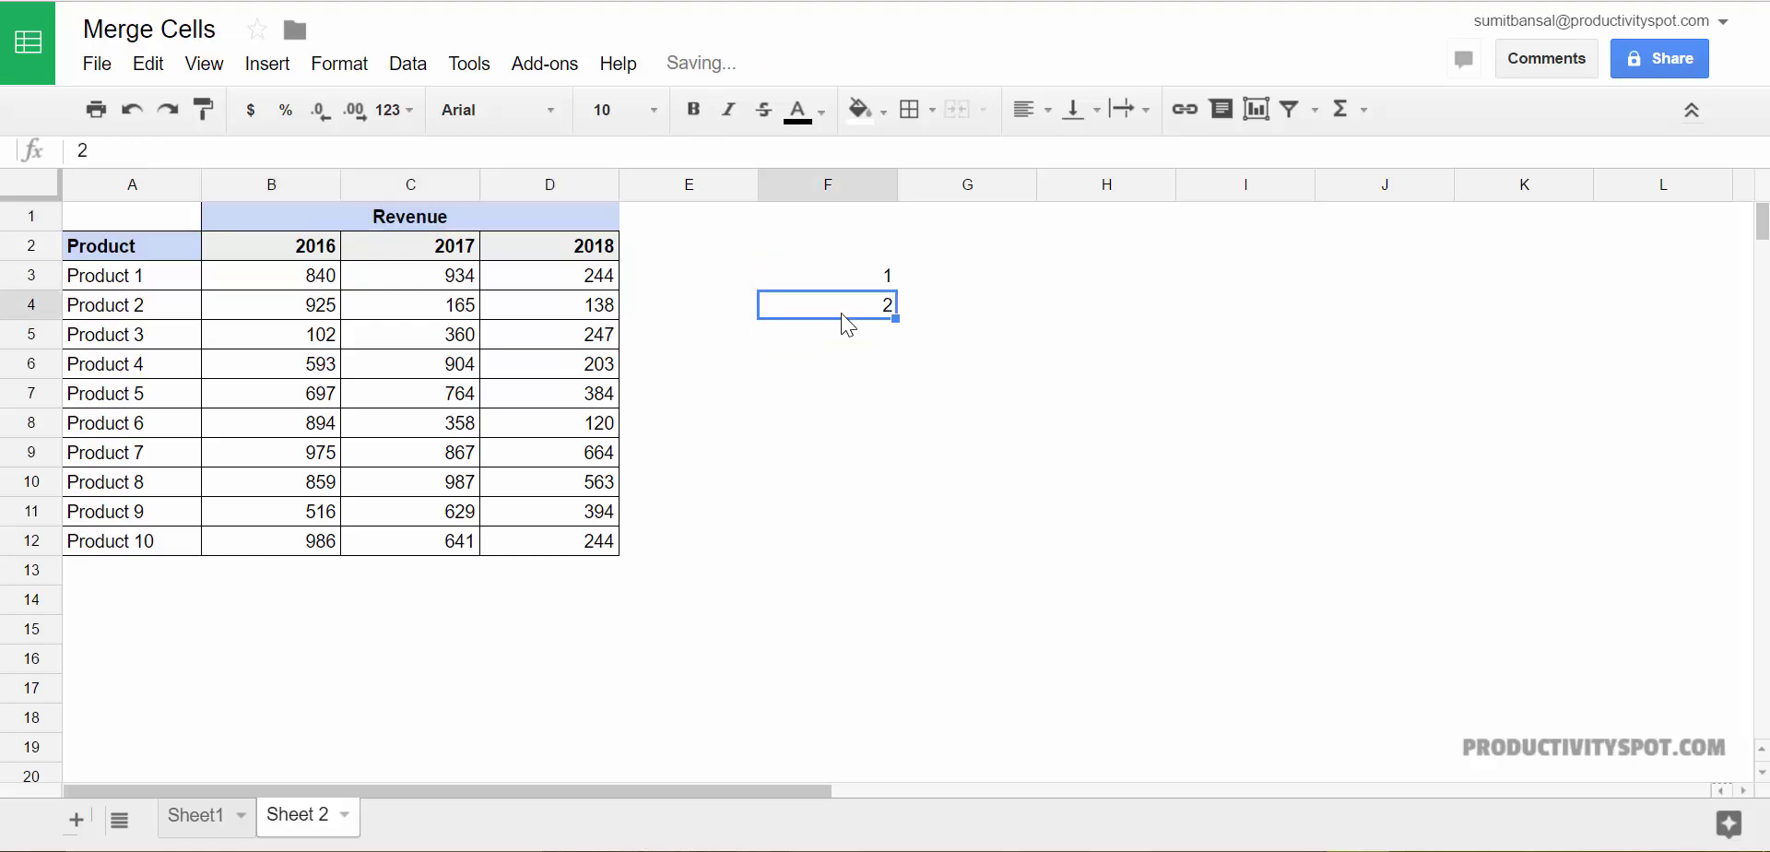
key(Up)
key(Right)
text(3)
key(Return)
text(4)
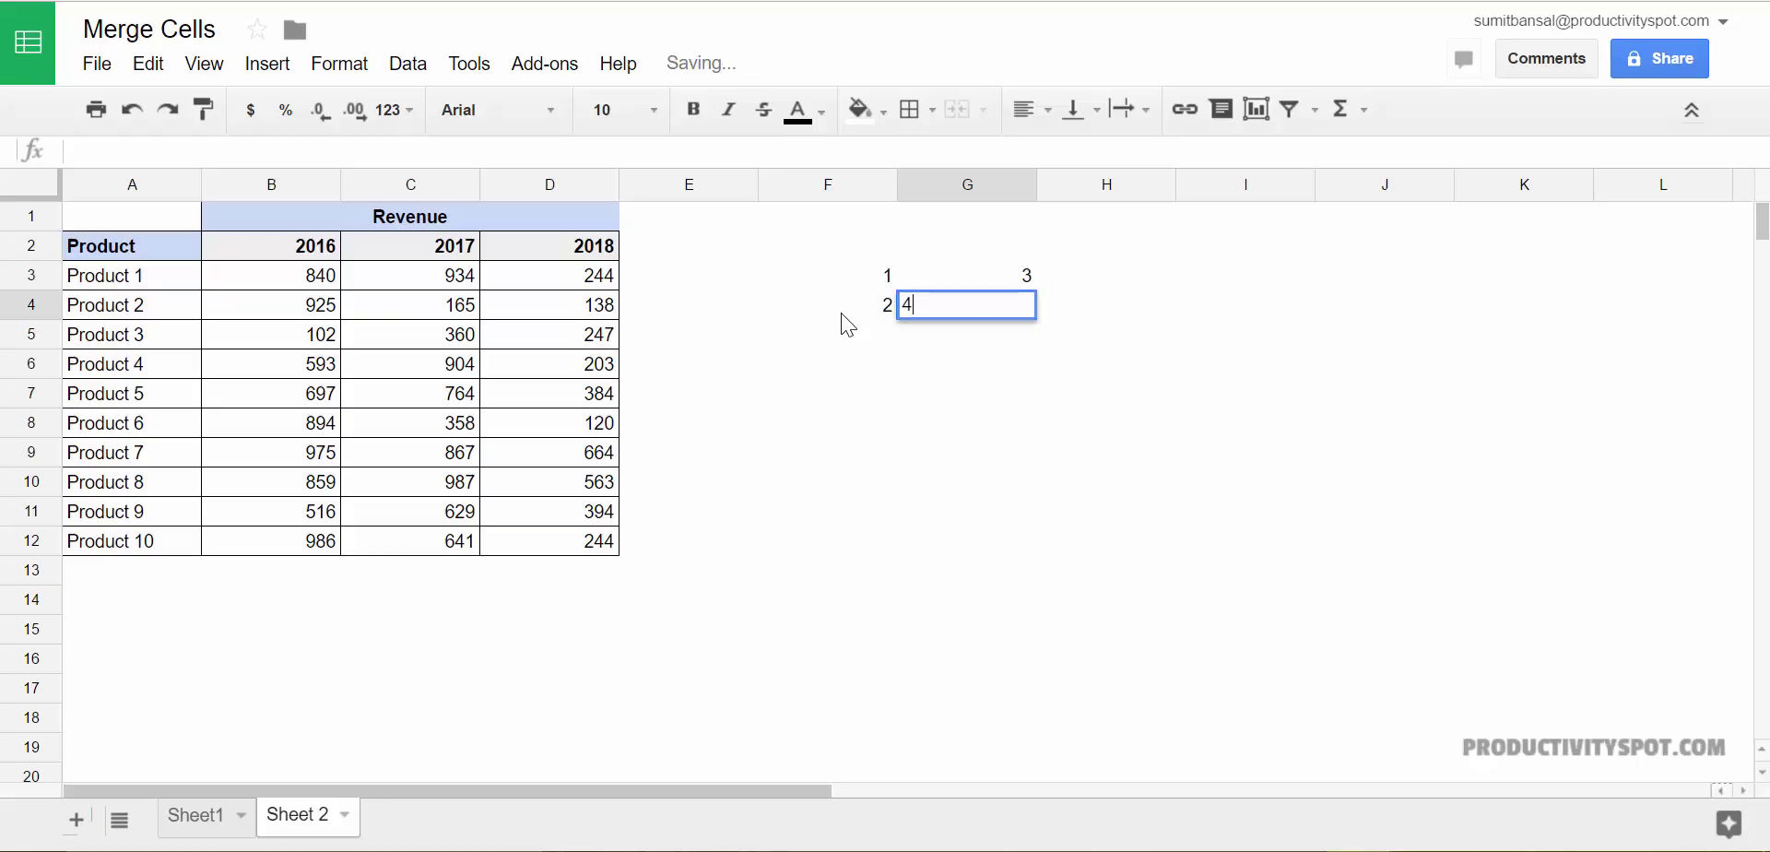
key(Return)
Merge all of F3:G4 into one cell, accepting that only 1 is kept.
key(Up)
key(Up)
key(Left)
key(shift+Down)
key(shift+Right)
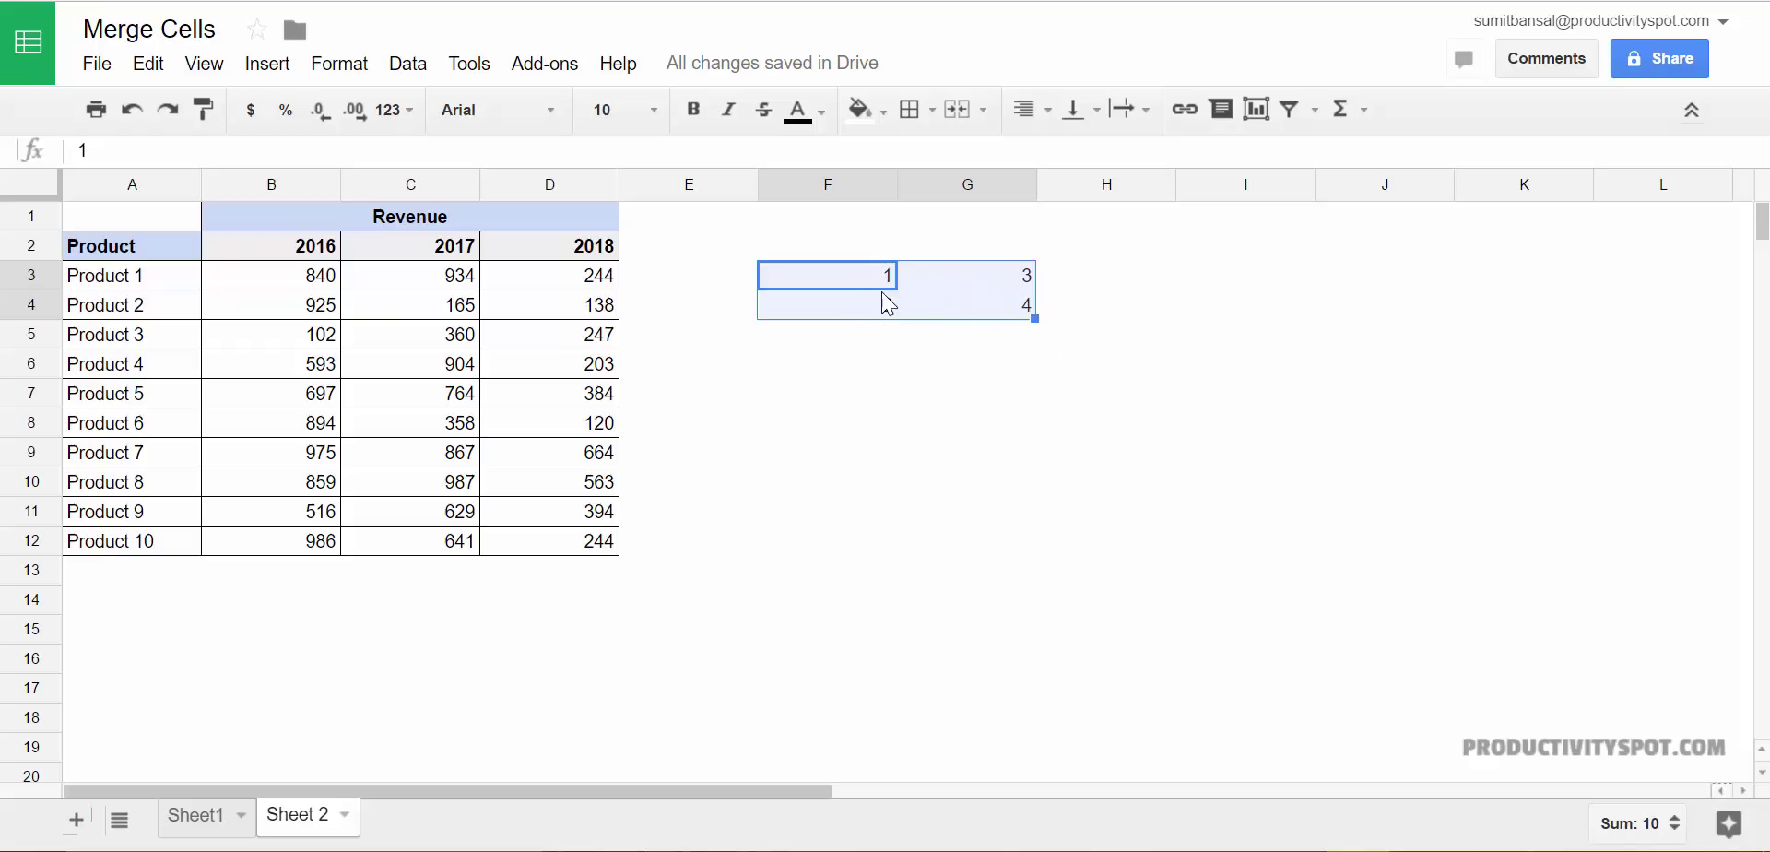
drag(869, 288, 977, 307)
click(348, 65)
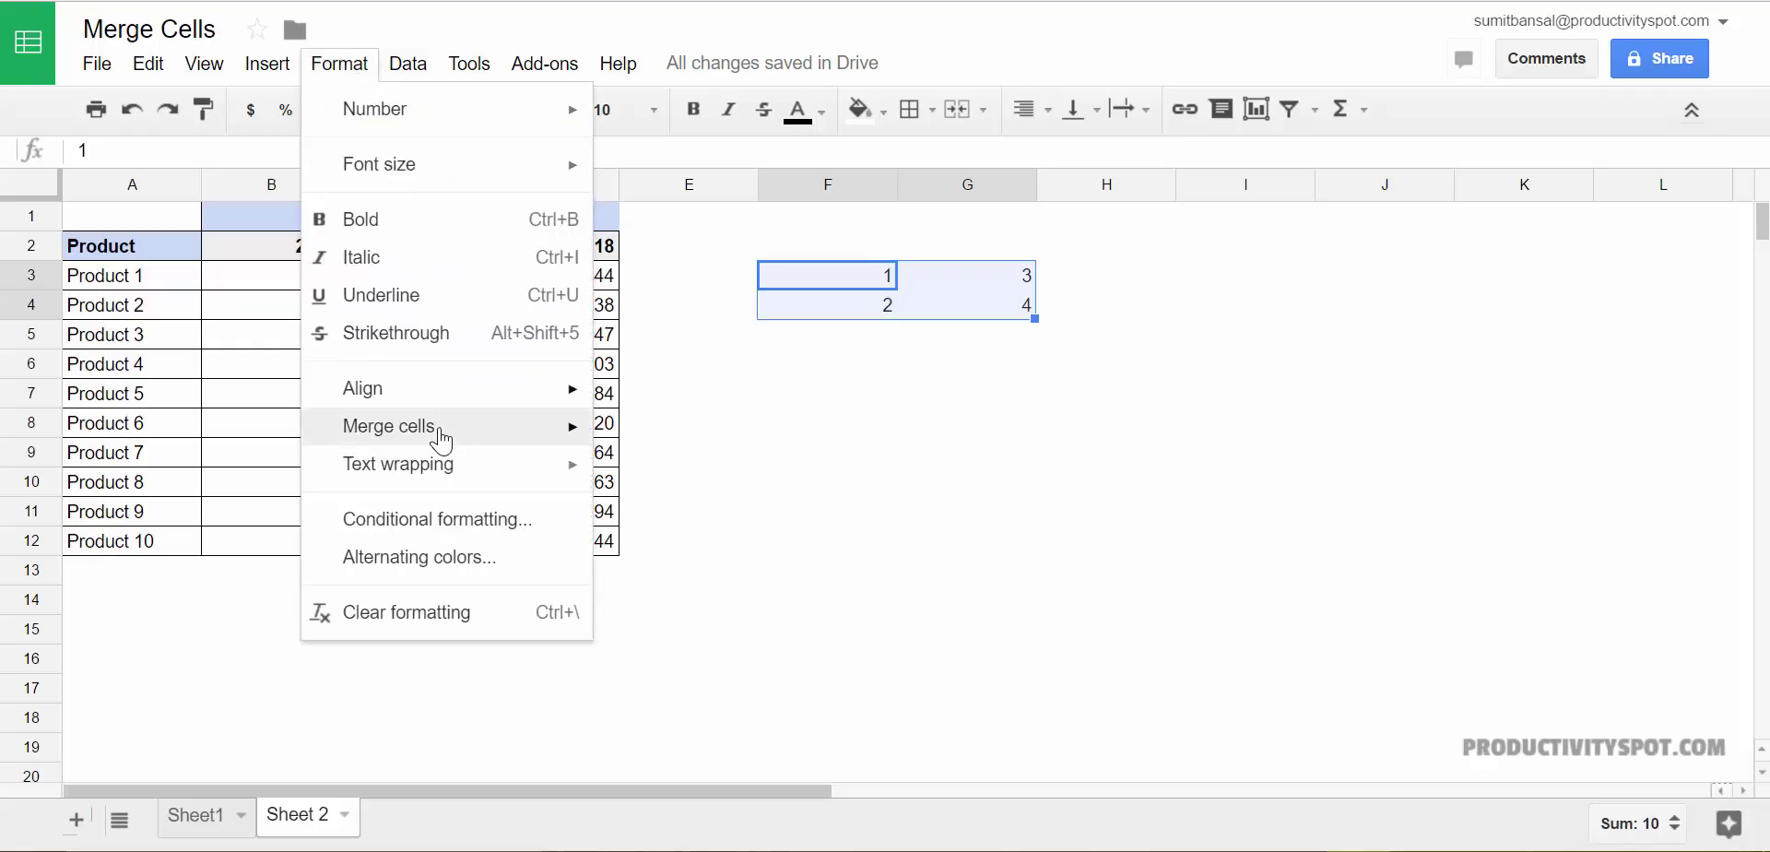
mouse_move(549, 441)
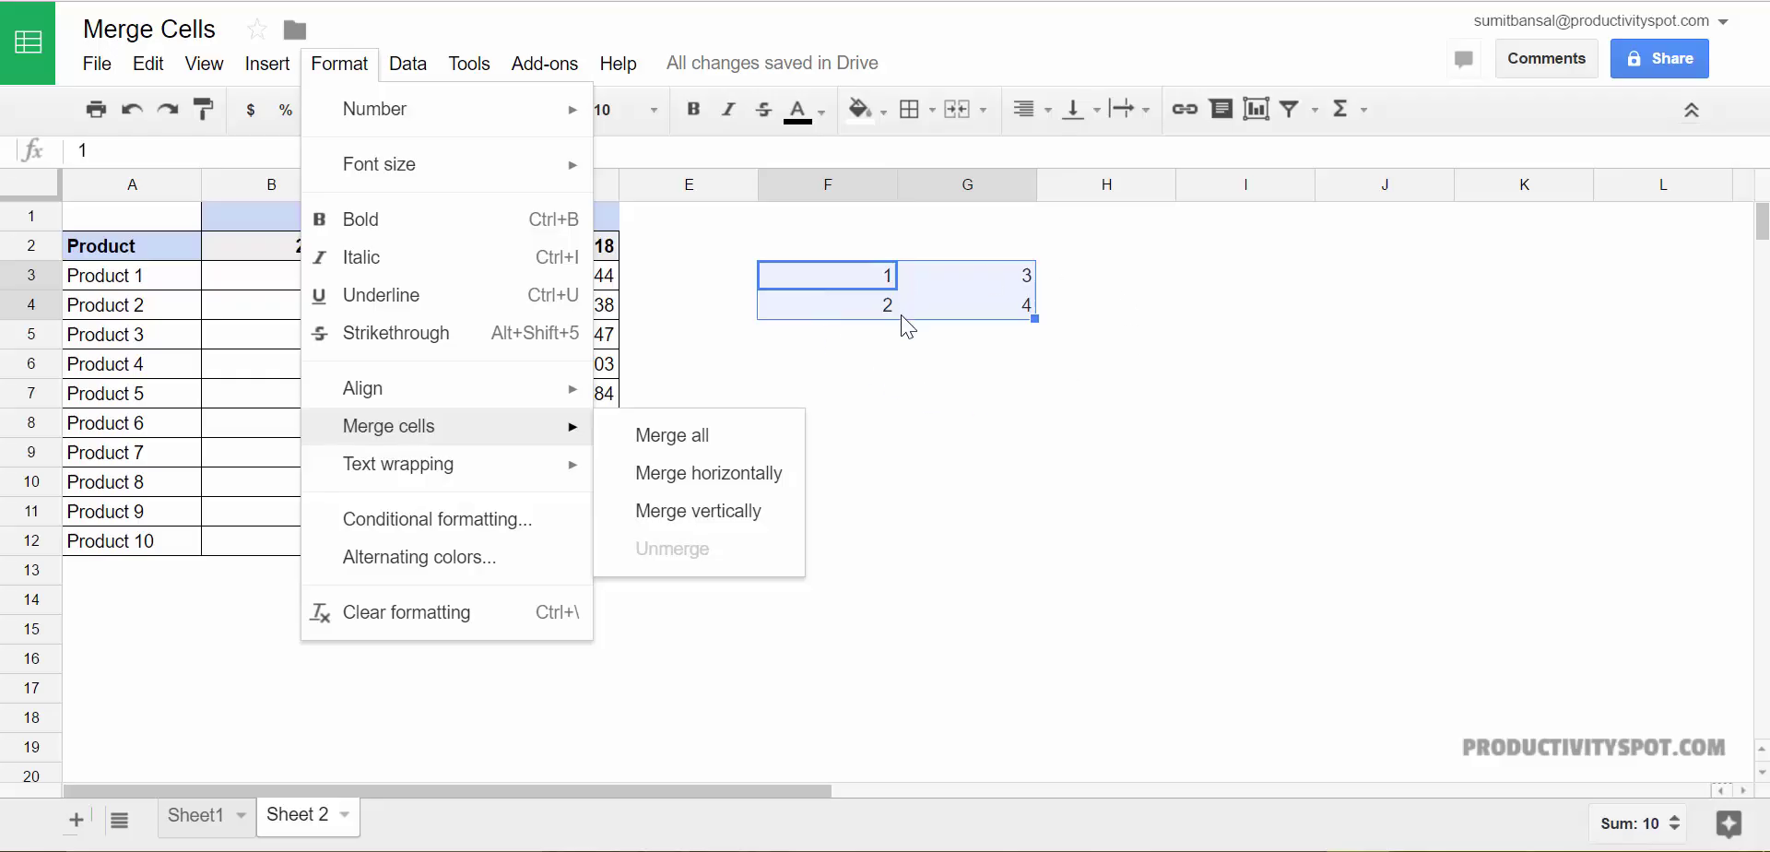
click(696, 445)
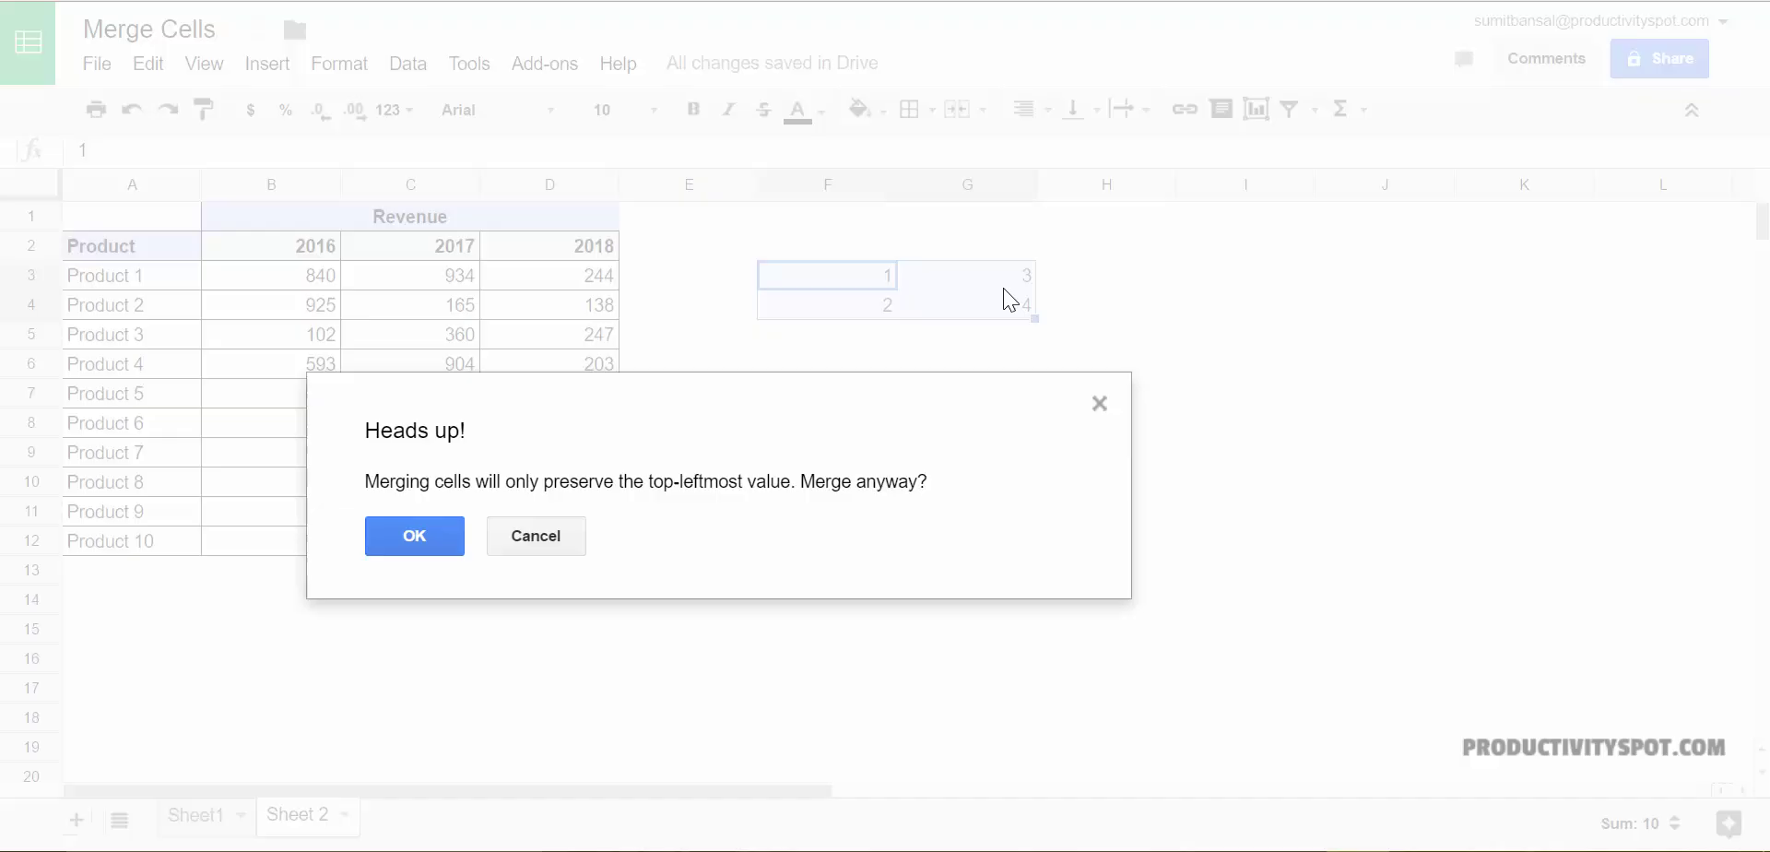
click(405, 546)
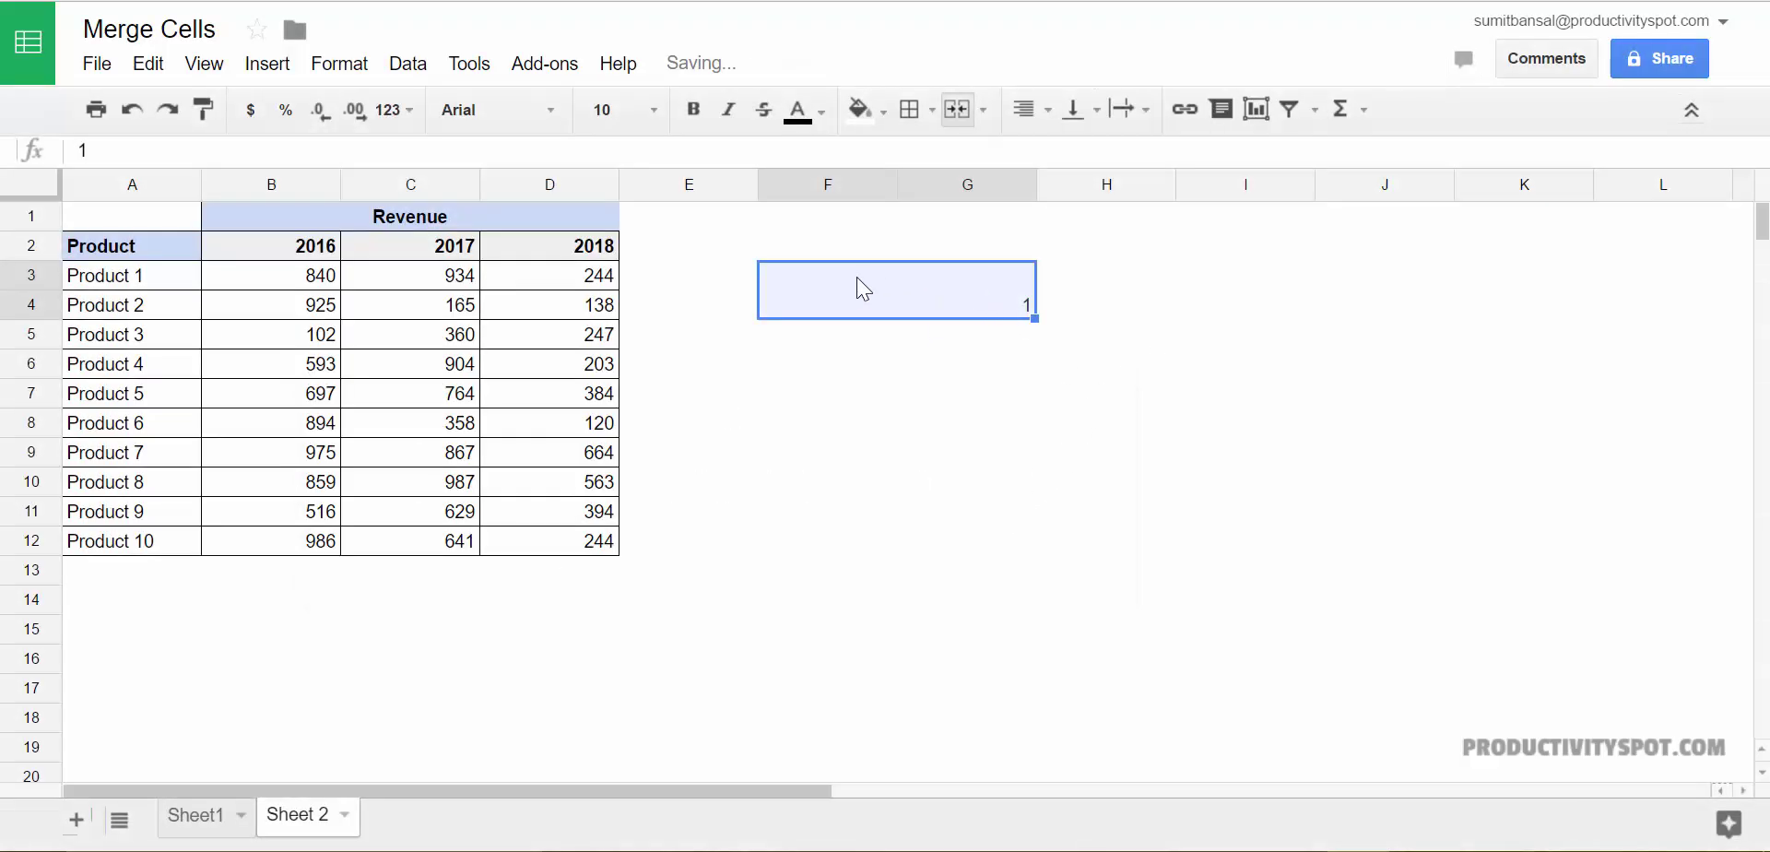
click(899, 302)
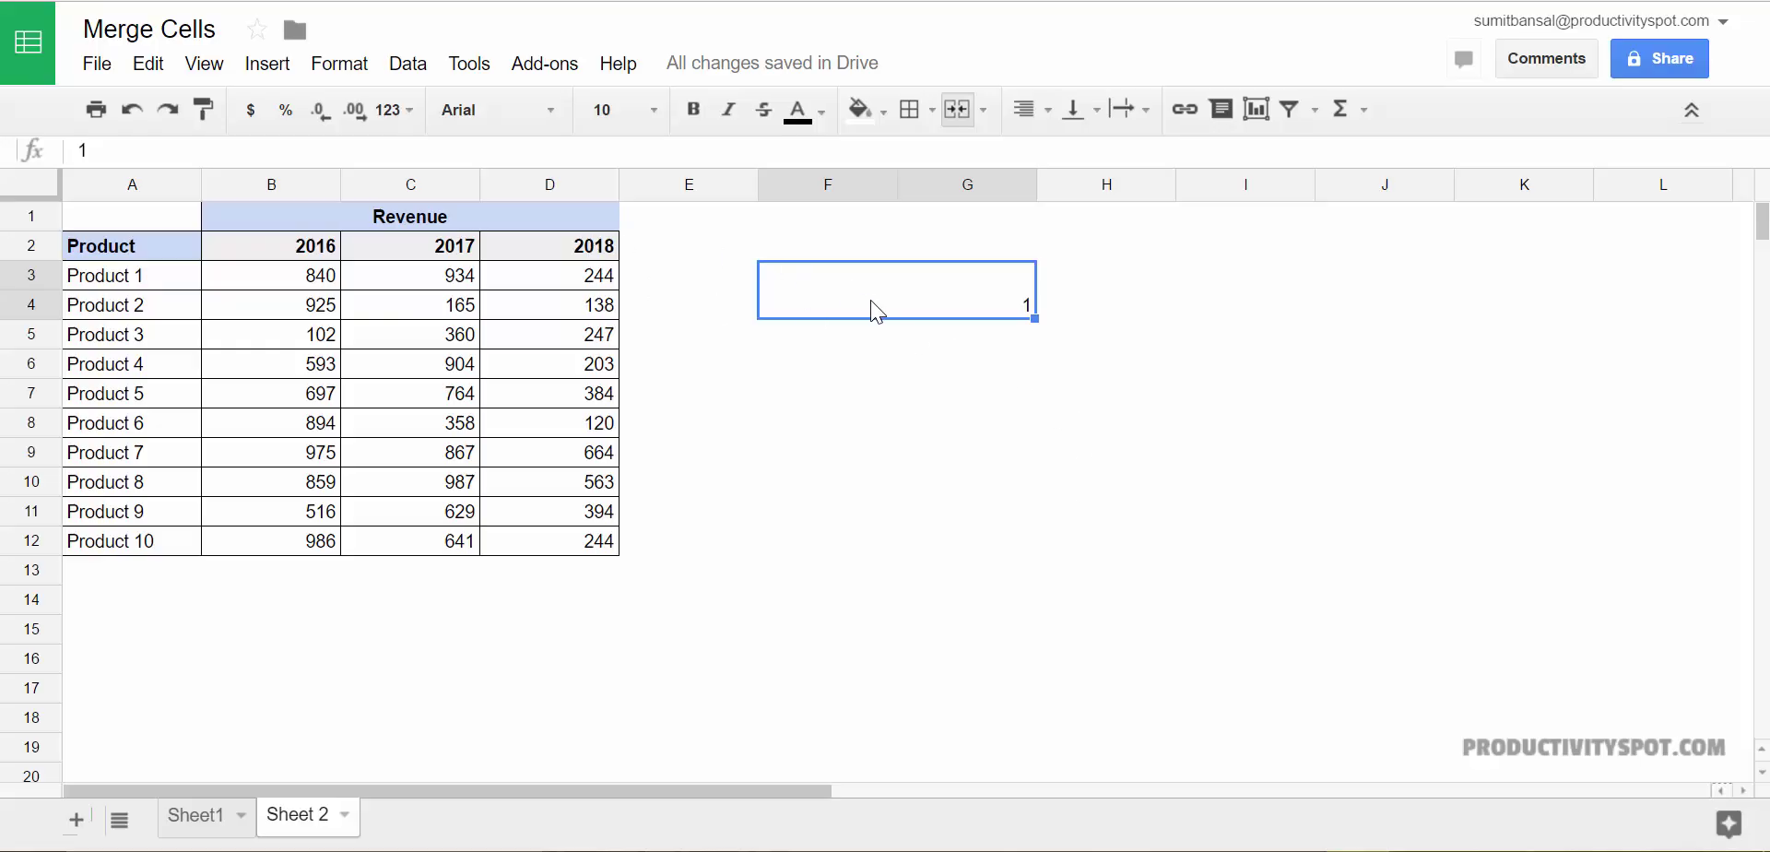
Unmerge F3:G4 and refill it with 2 in G3, 3 in F4 and 4 in G4.
click(340, 64)
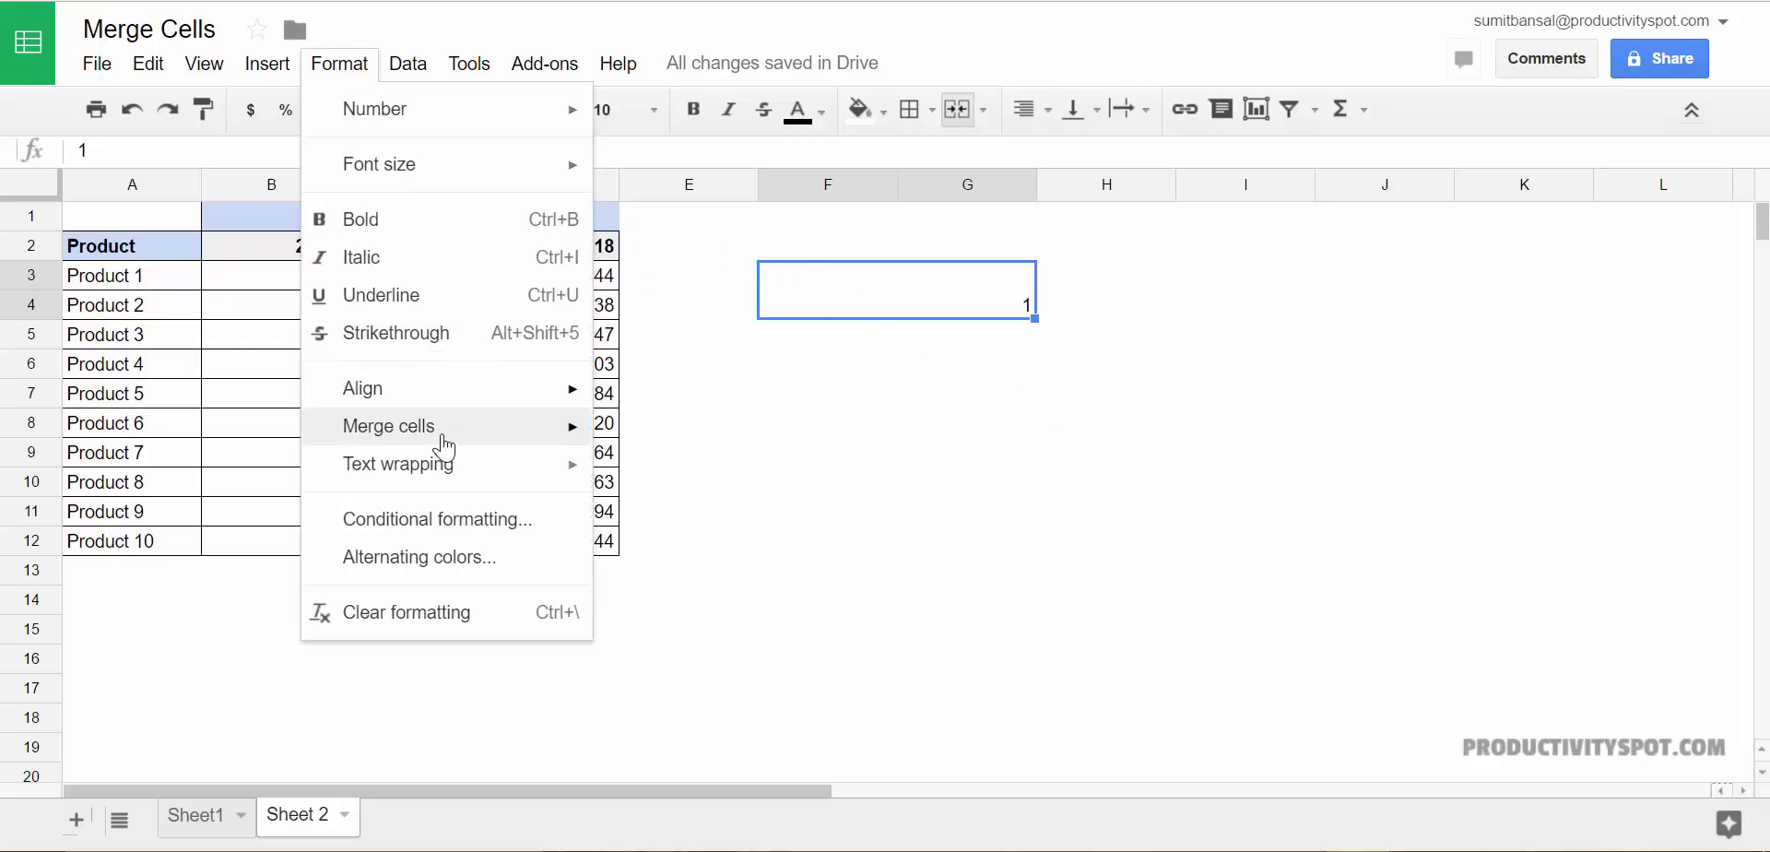
click(672, 549)
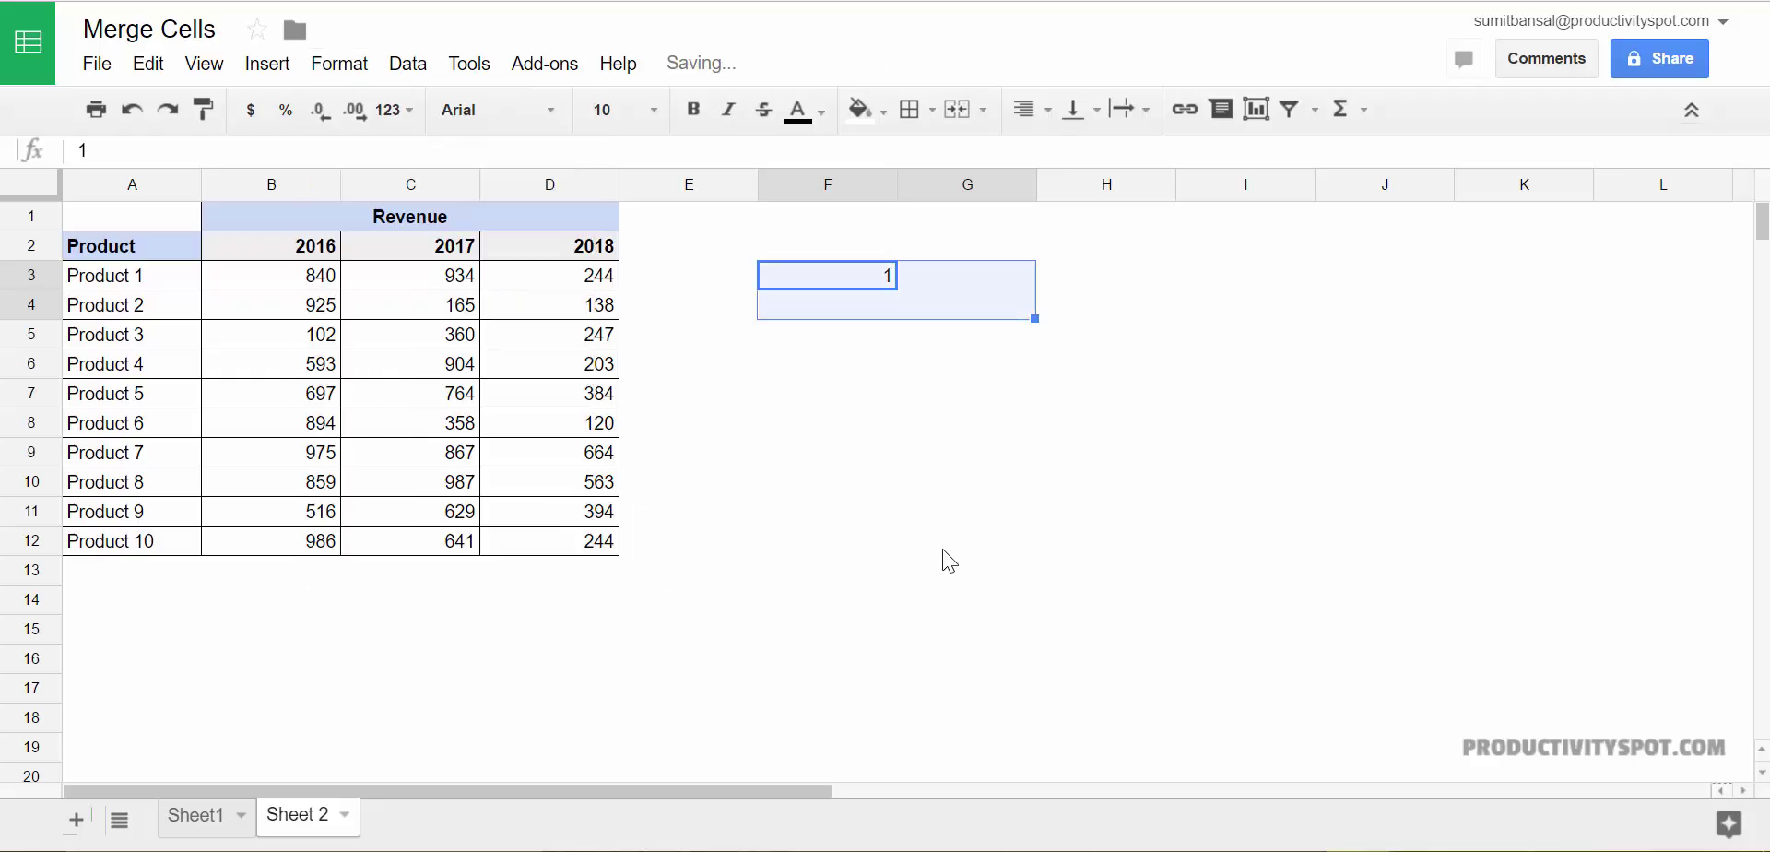
click(943, 271)
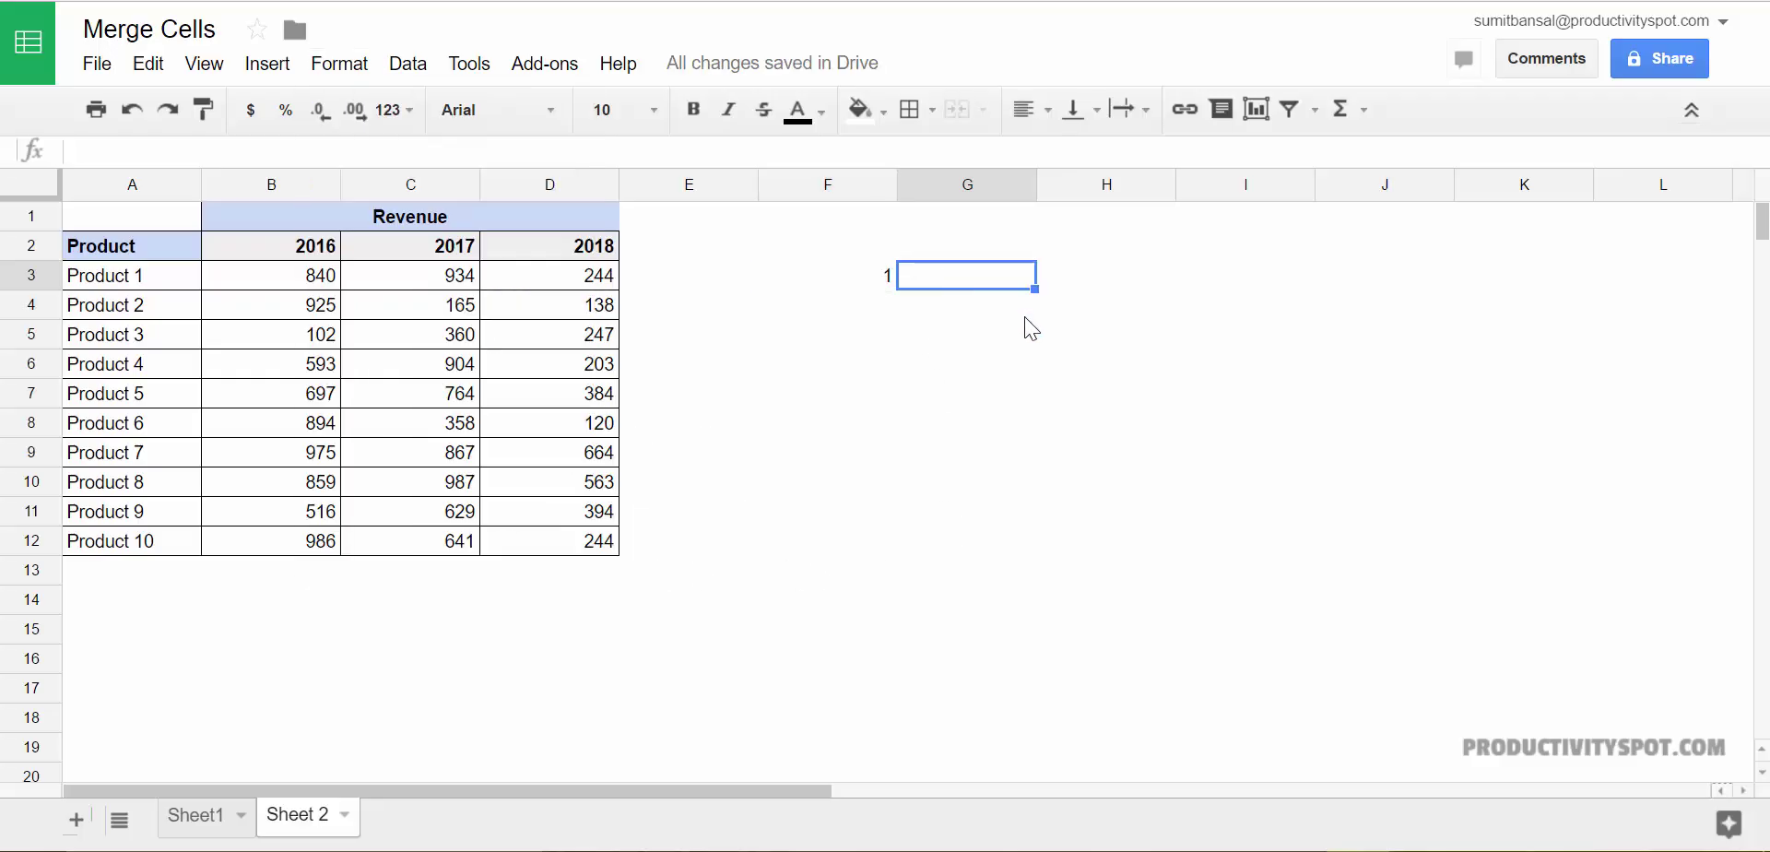
text(2)
key(Return)
key(Left)
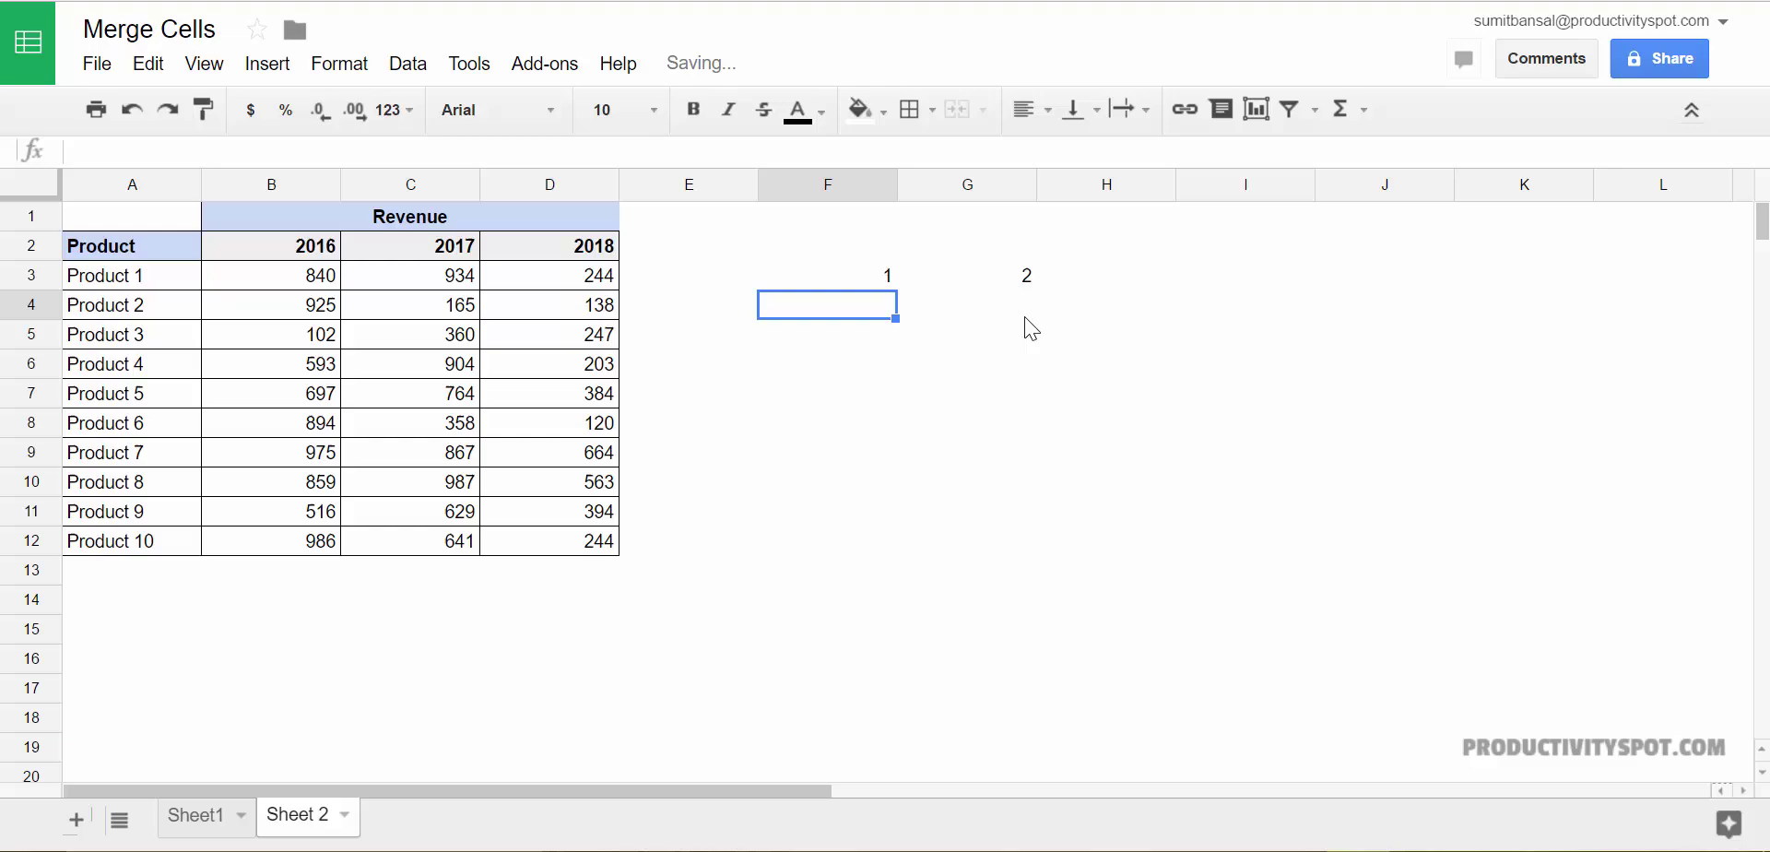
text(3)
key(Tab)
text(4)
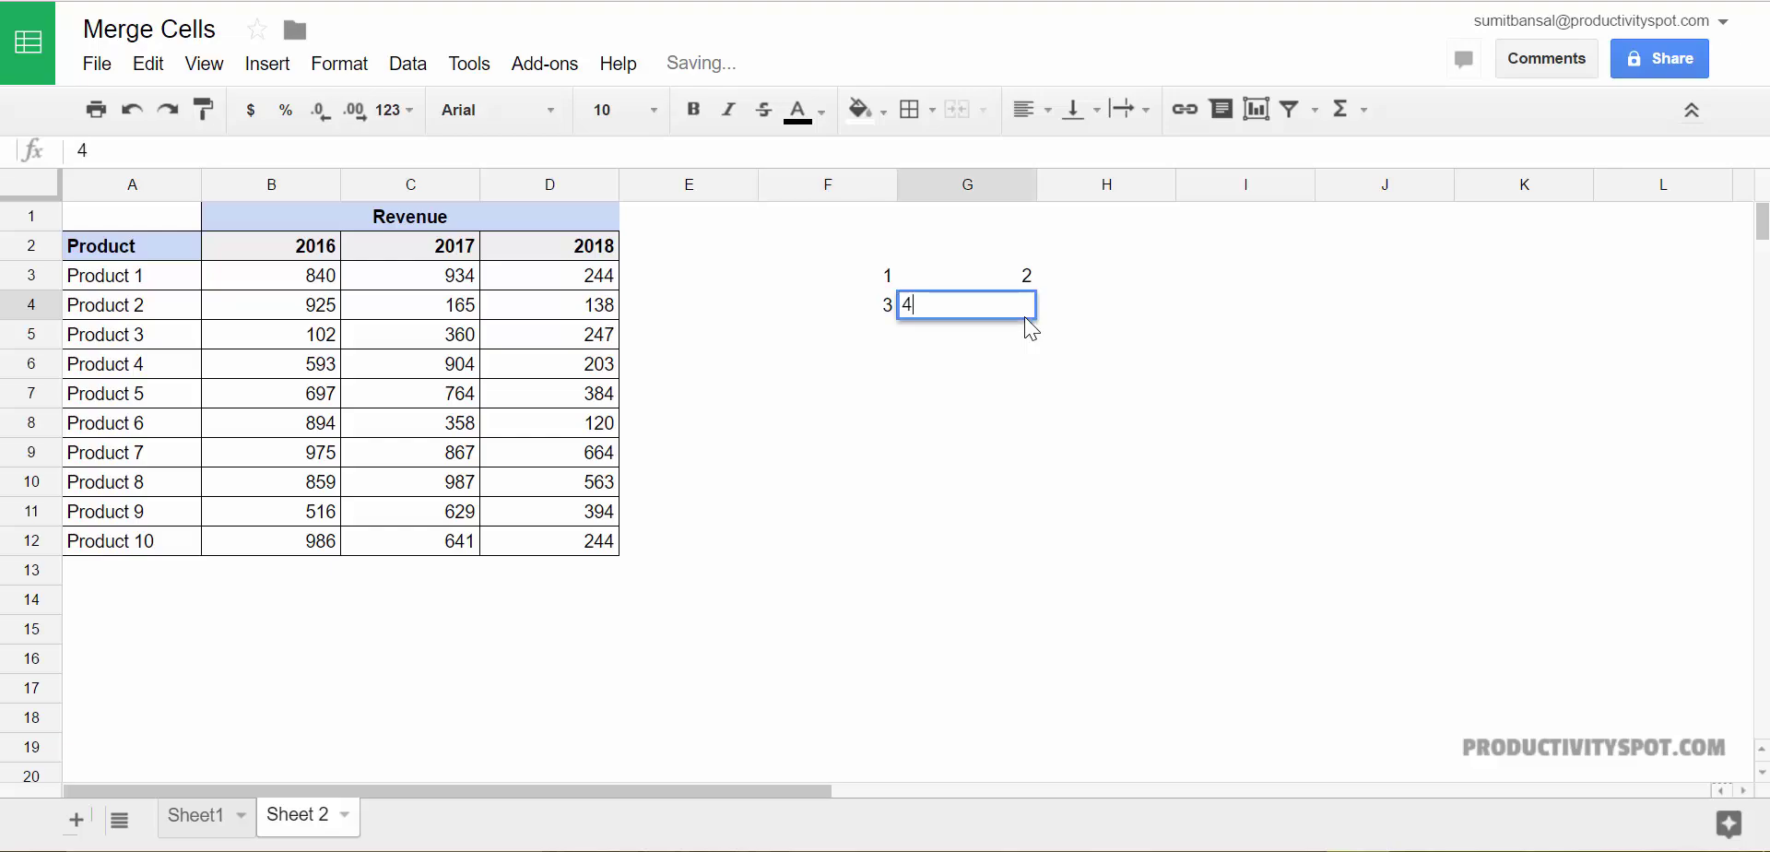
key(Left)
key(Up)
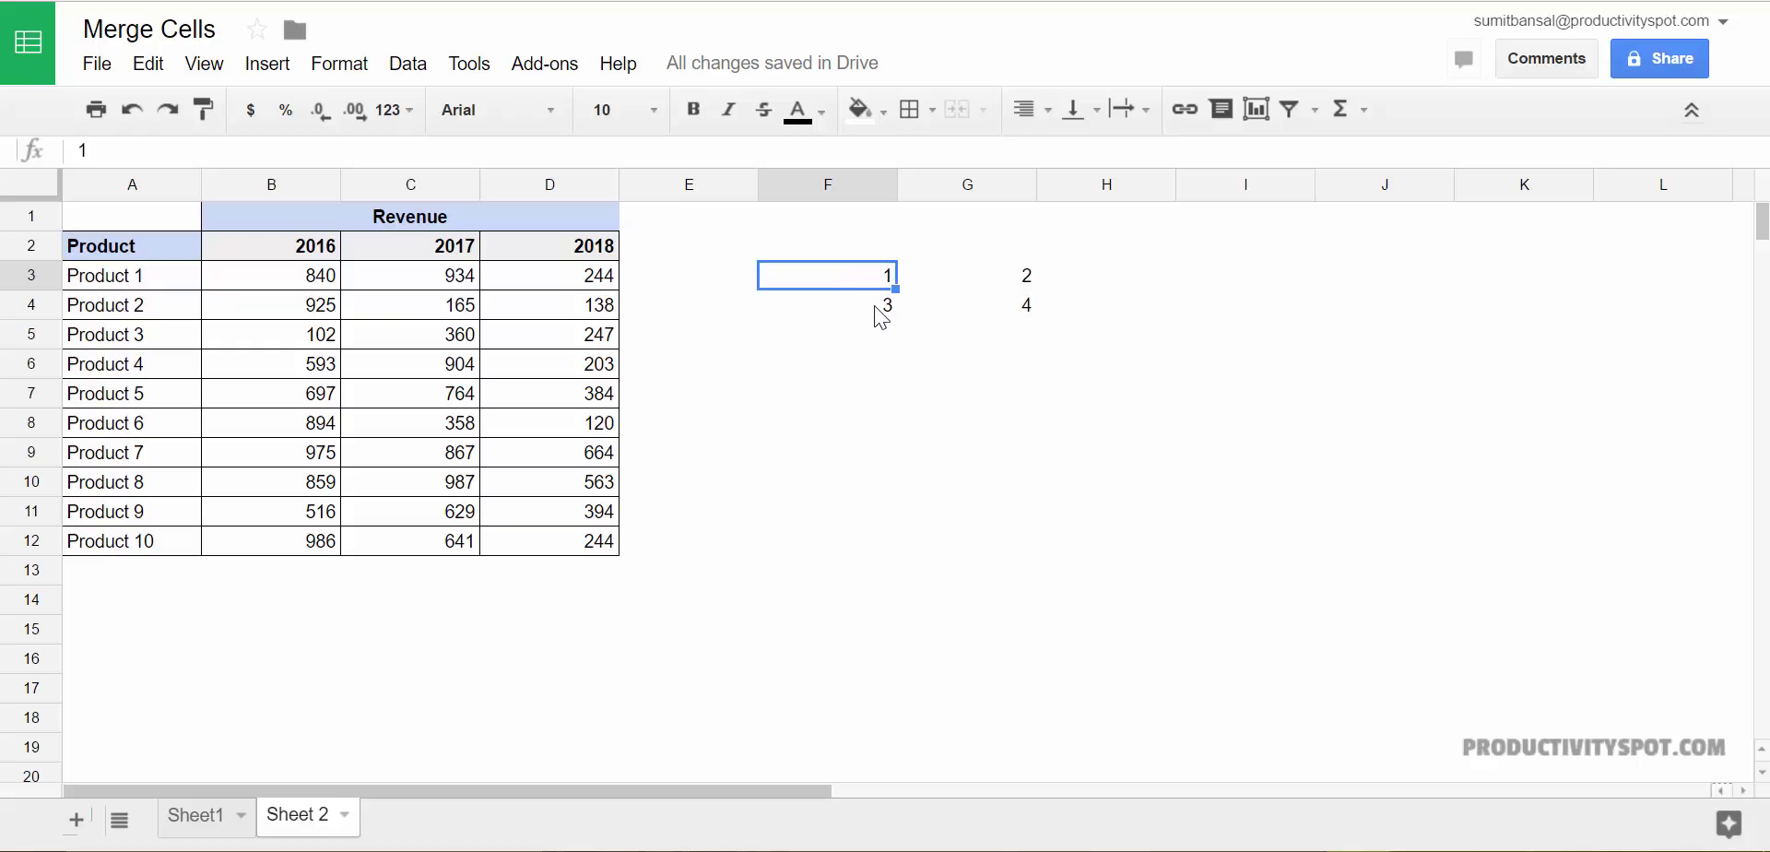
Merge F3:G4 horizontally and confirm the warning, leaving only 1 and 3.
drag(873, 284, 987, 323)
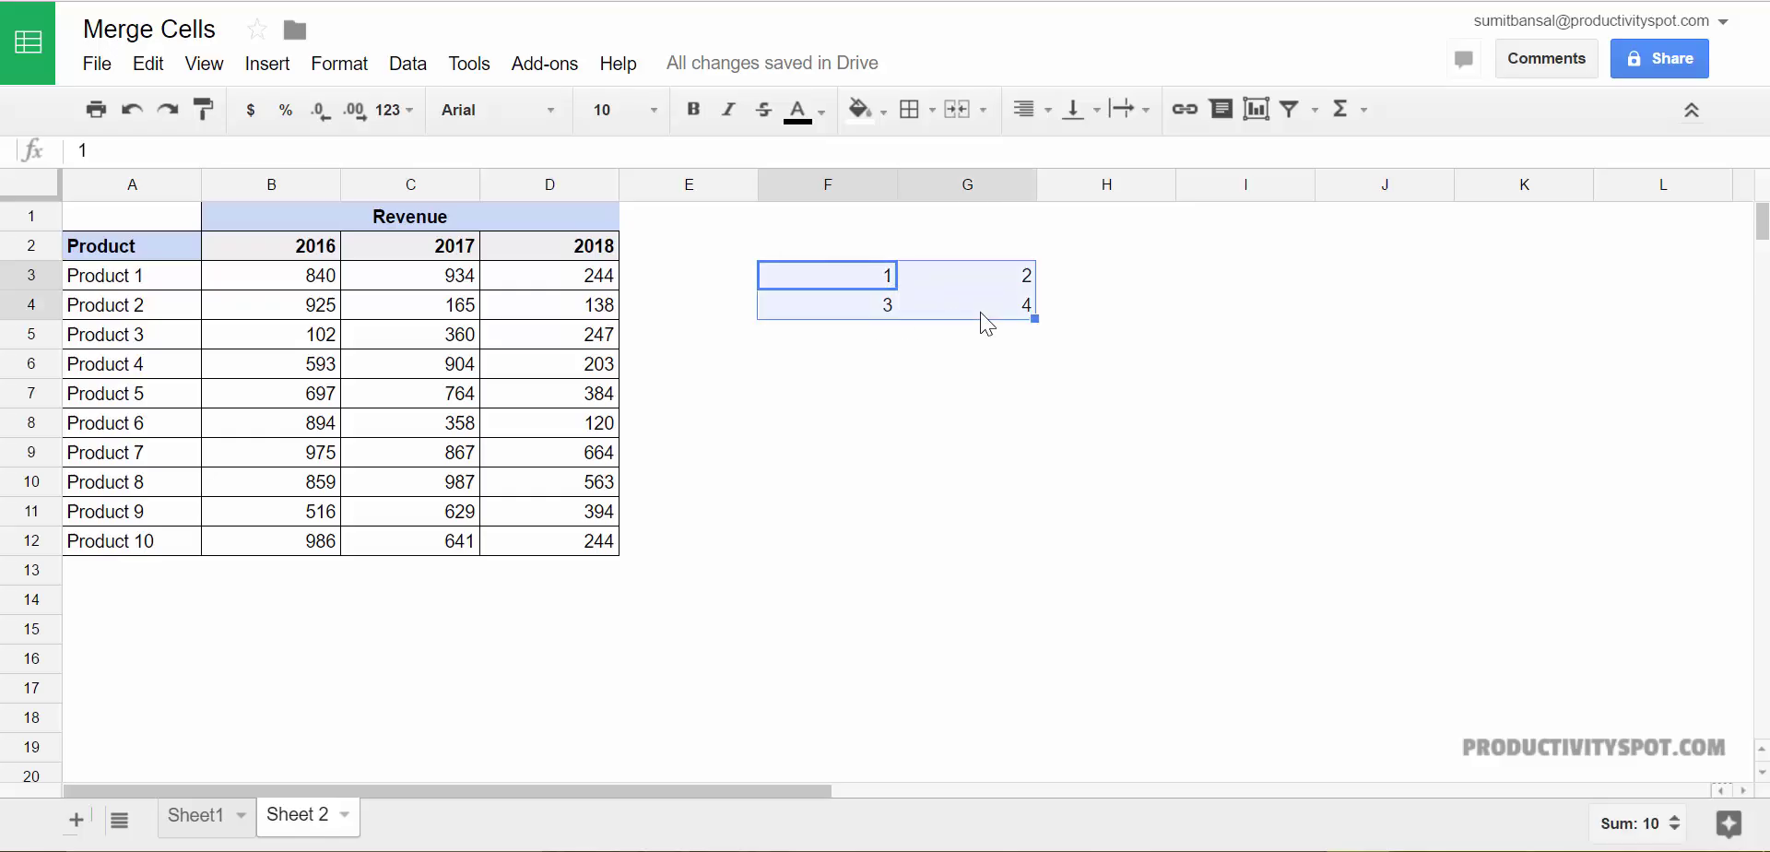
click(339, 64)
mouse_move(496, 432)
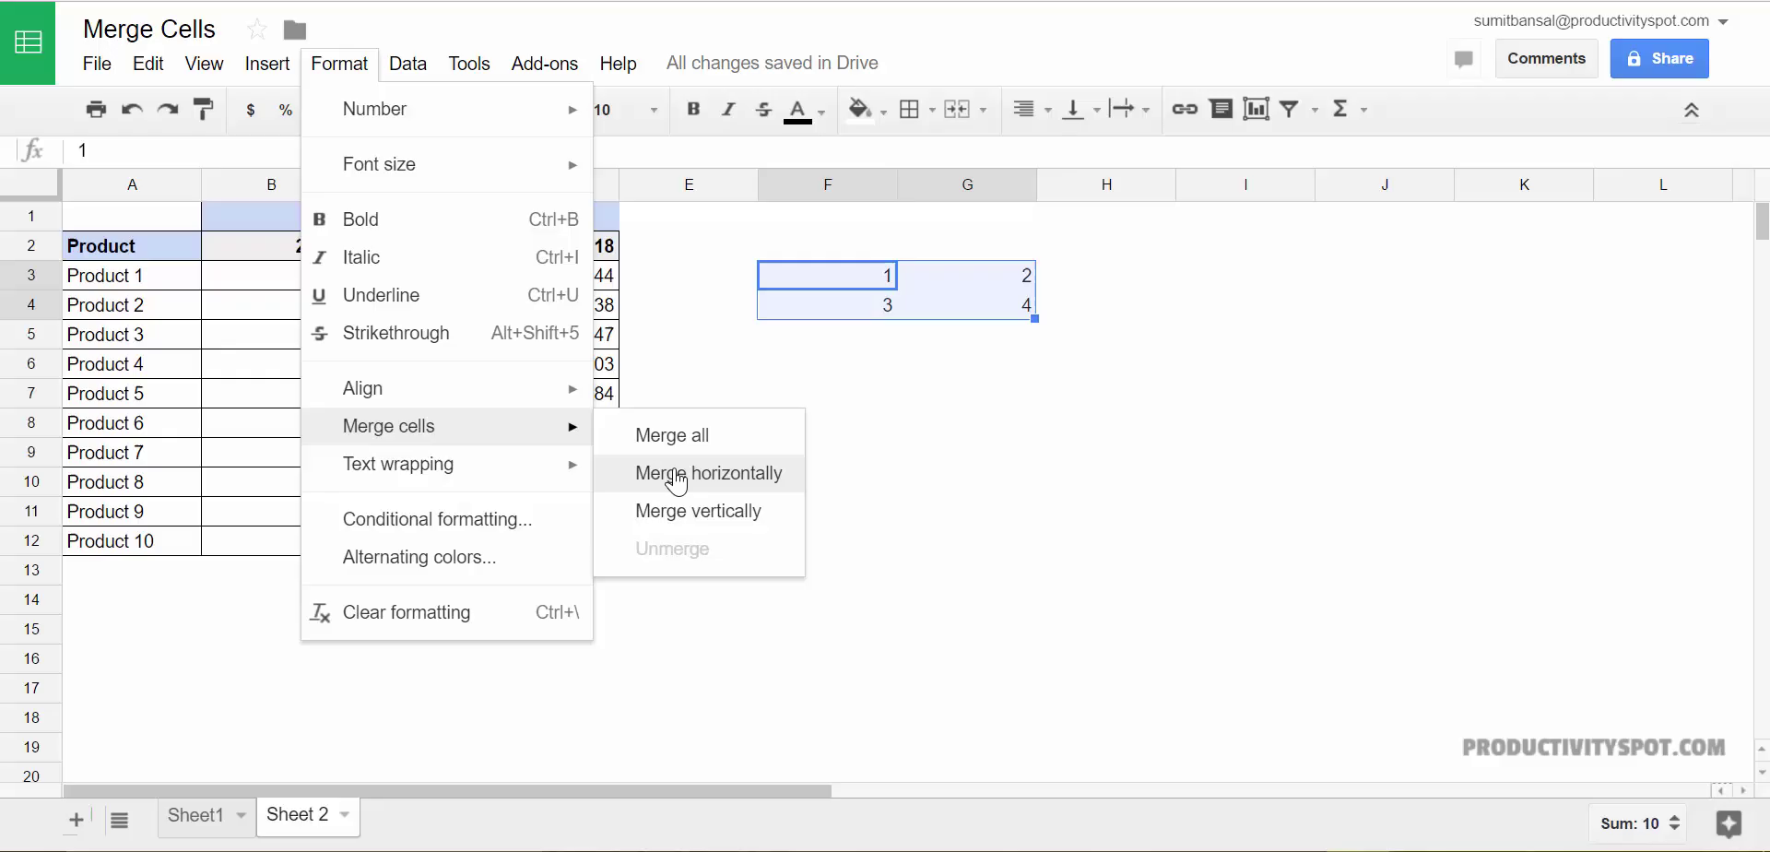
click(721, 475)
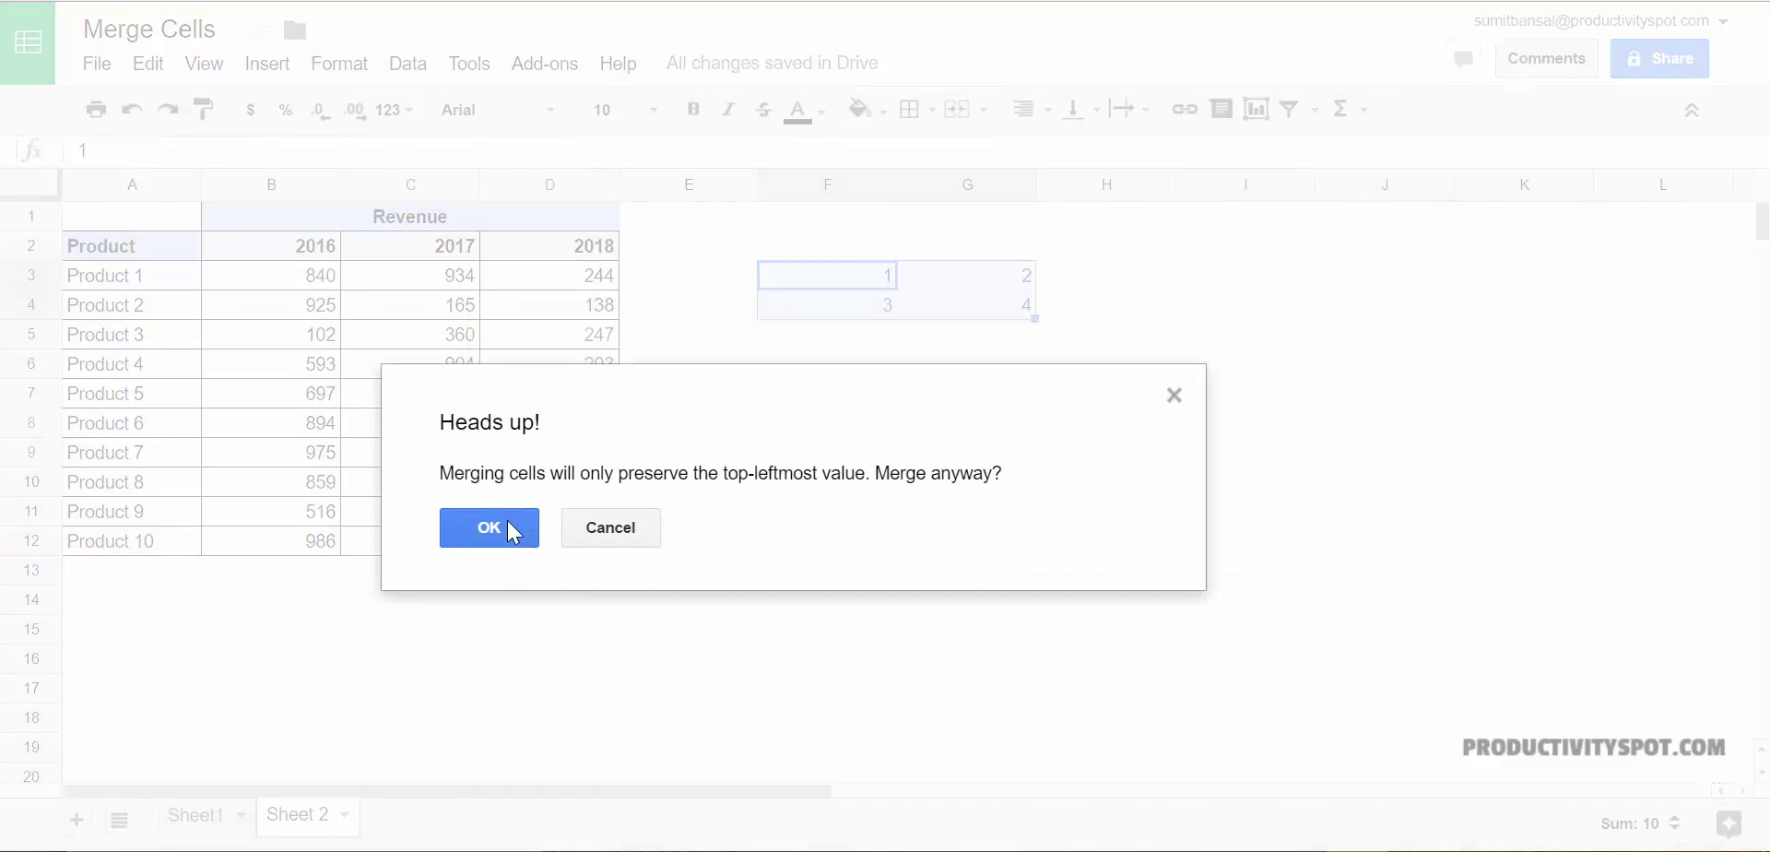
click(506, 527)
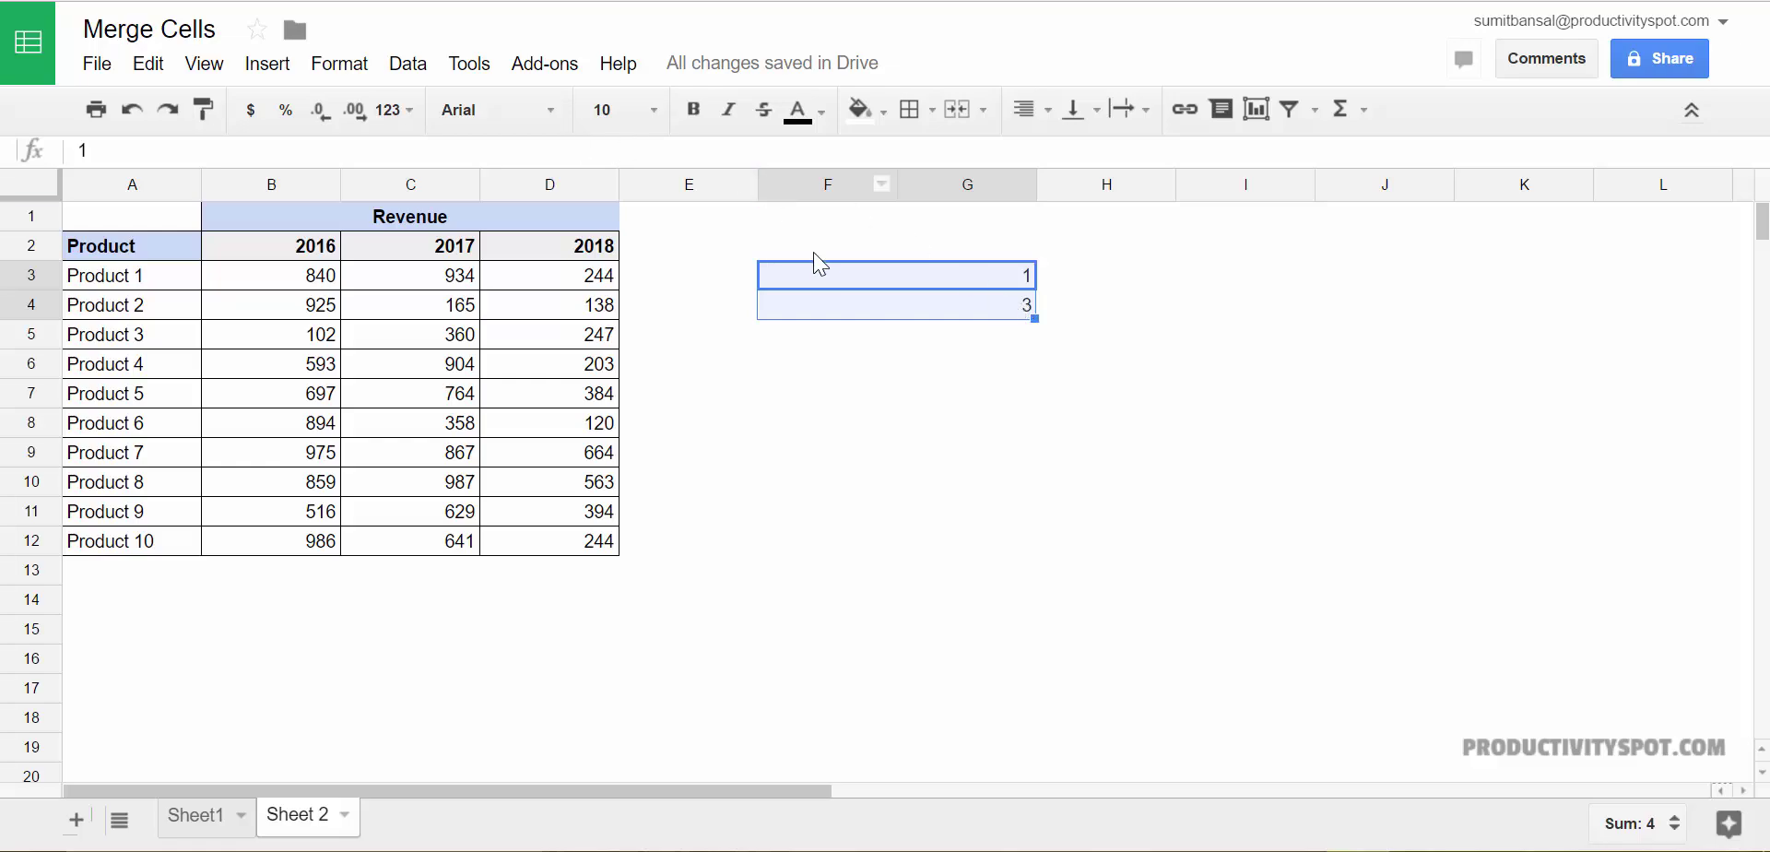
Unmerge the horizontally merged rows in F3:G4.
click(339, 63)
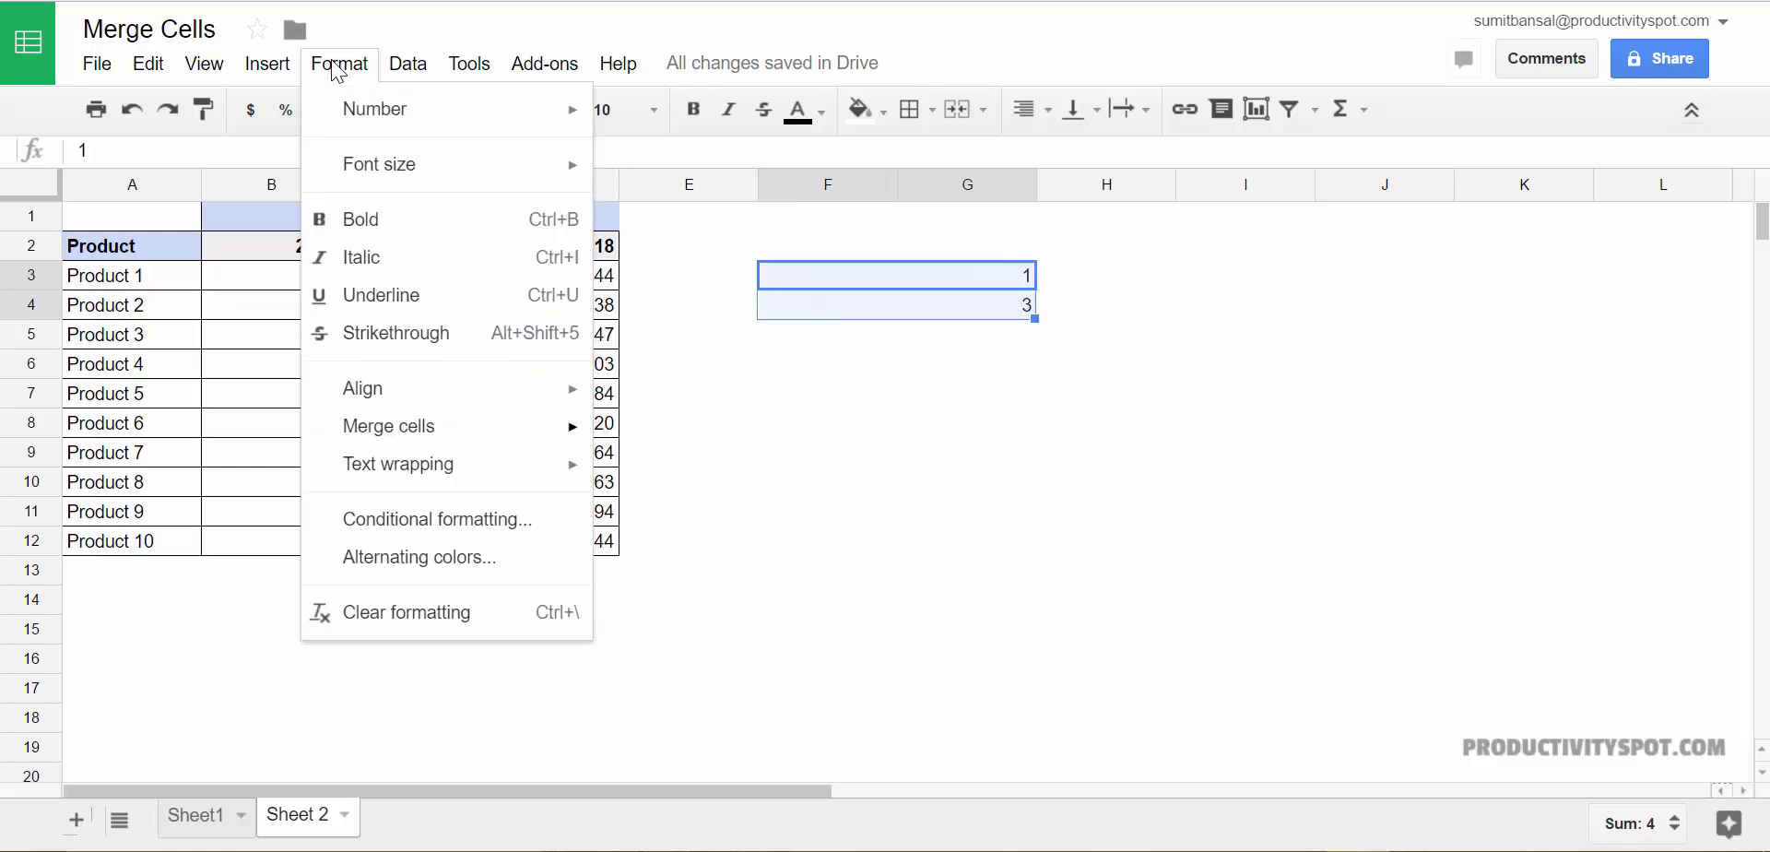
mouse_move(549, 435)
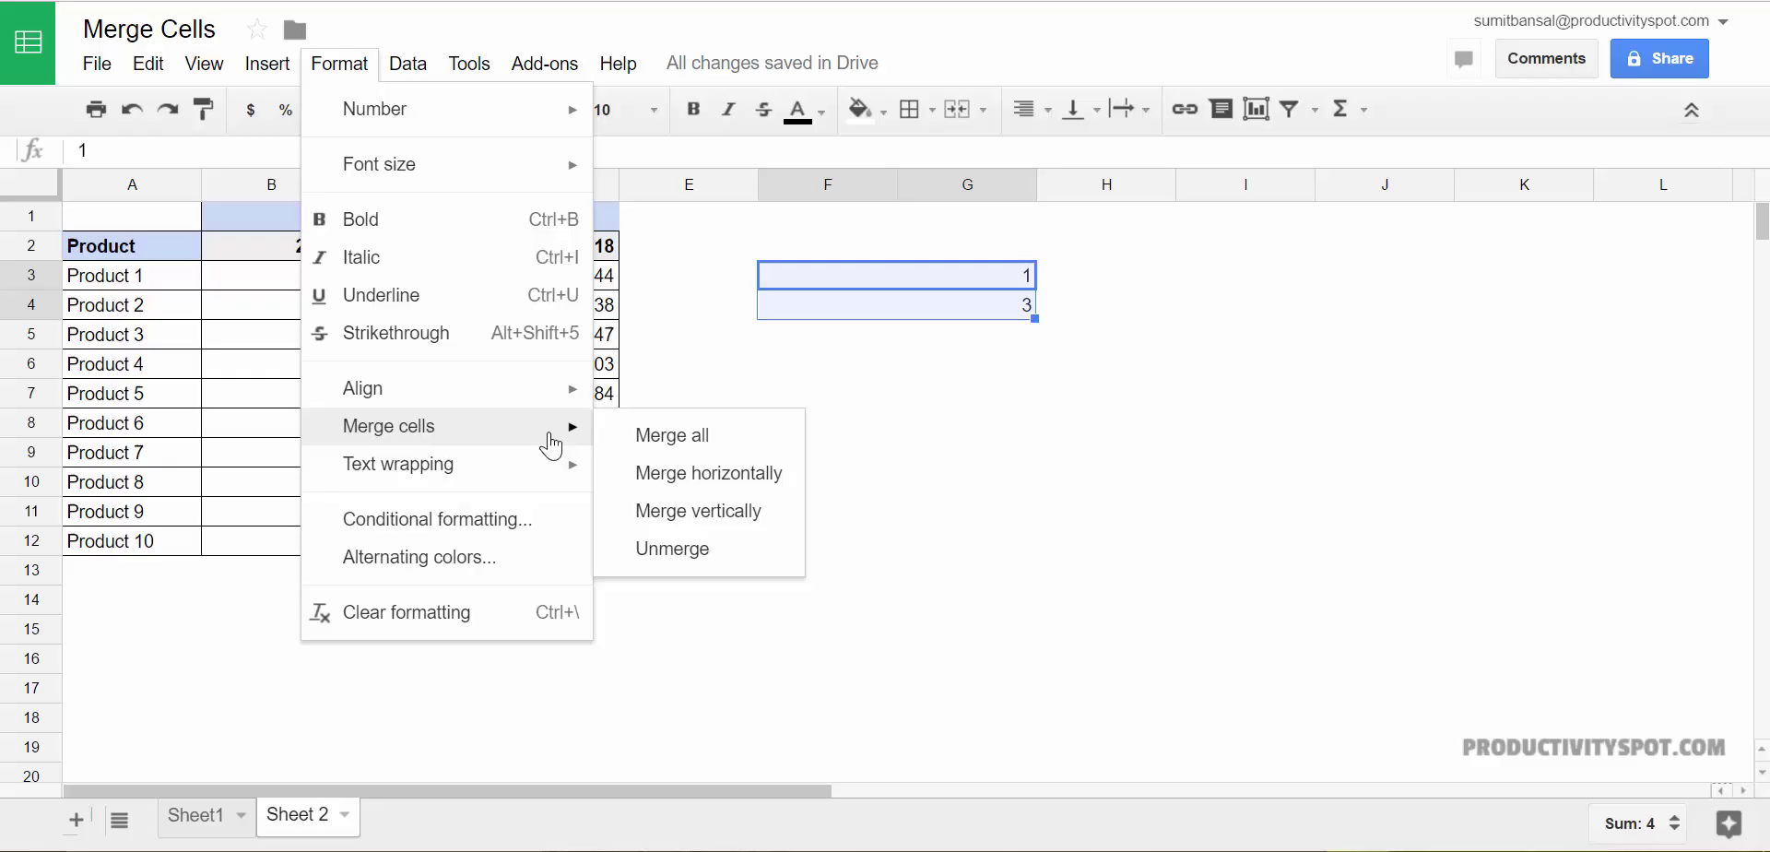
click(699, 553)
Retype the block values as 2 in F4, 3 in G3 and 4 in G4.
click(870, 314)
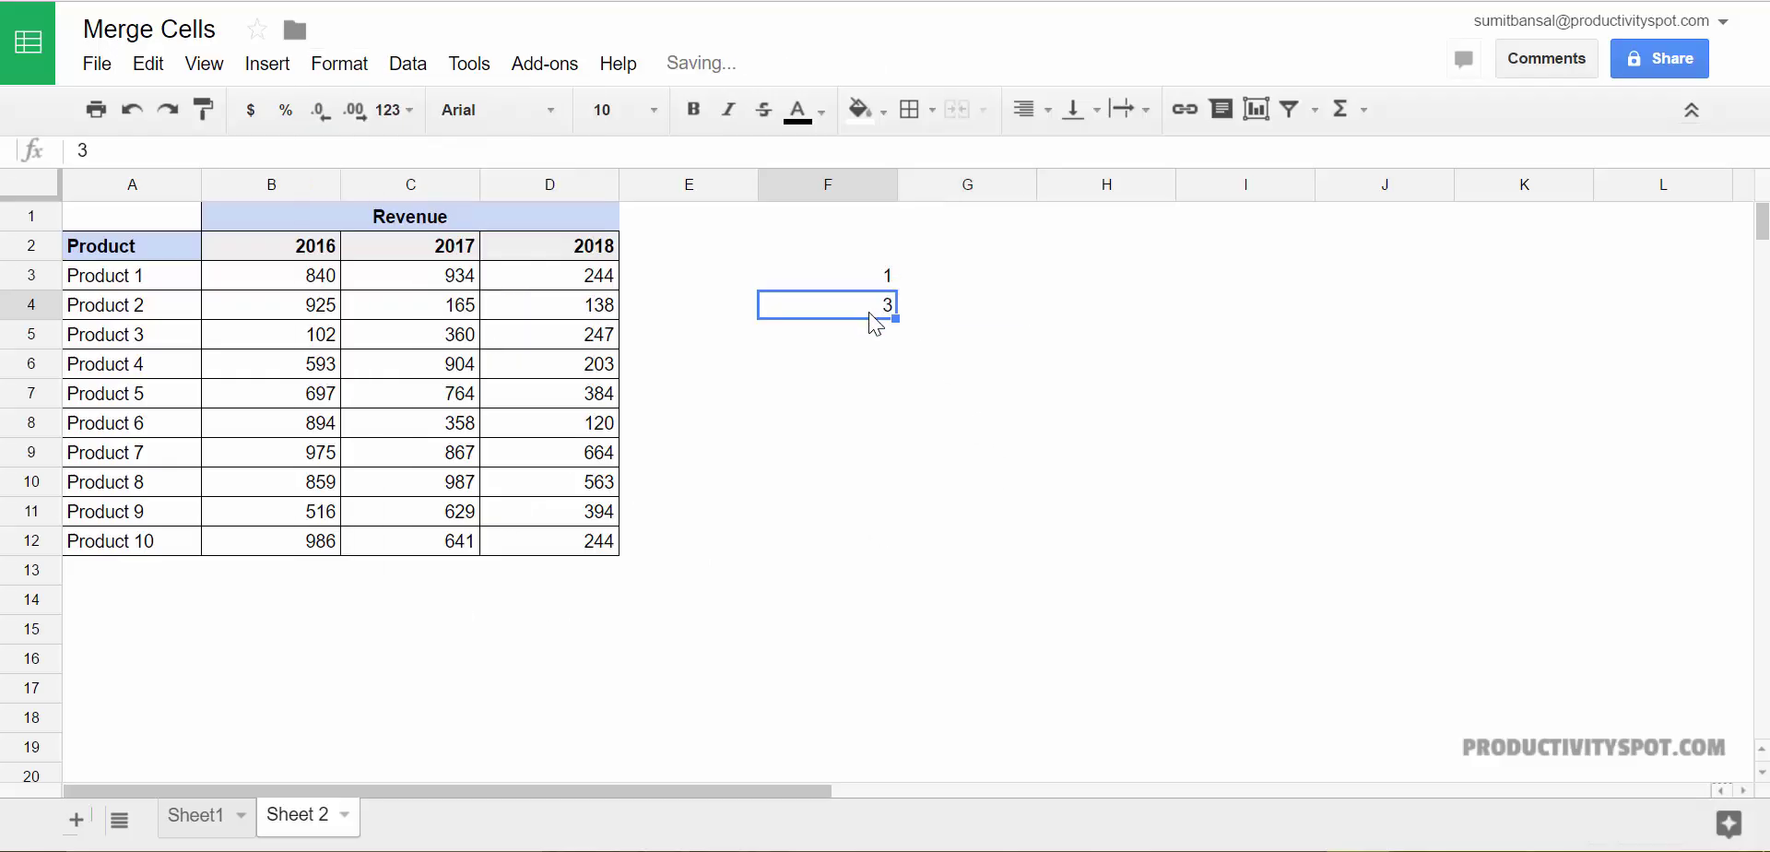
text(2)
key(Up)
key(Right)
text(4)
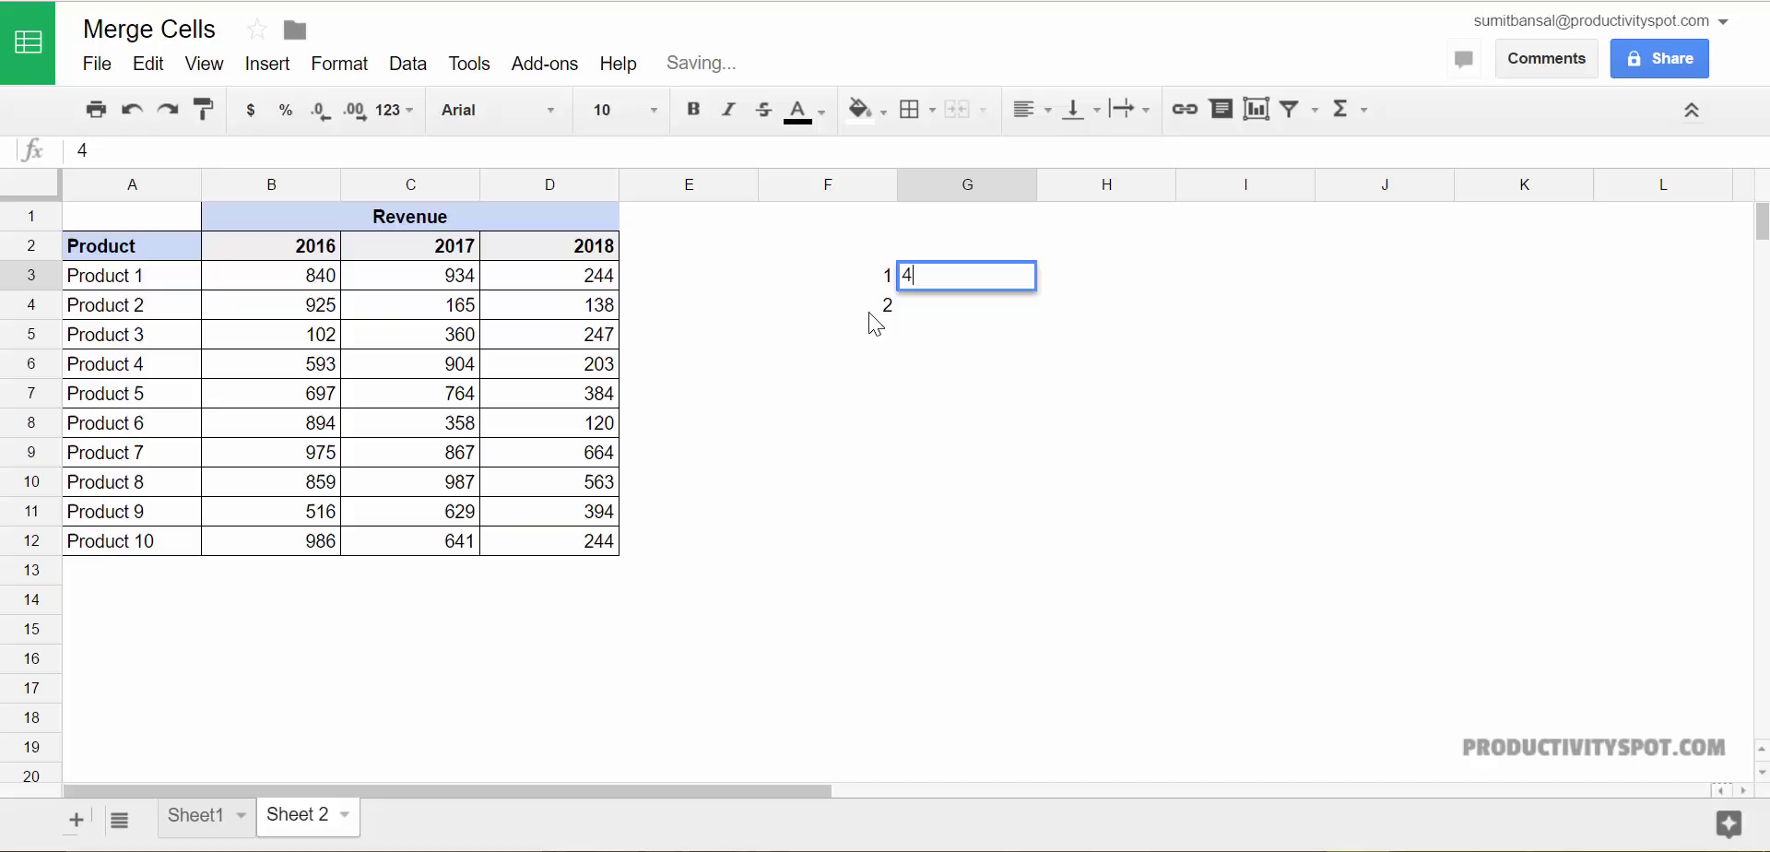
key(Return)
key(Up)
text(3)
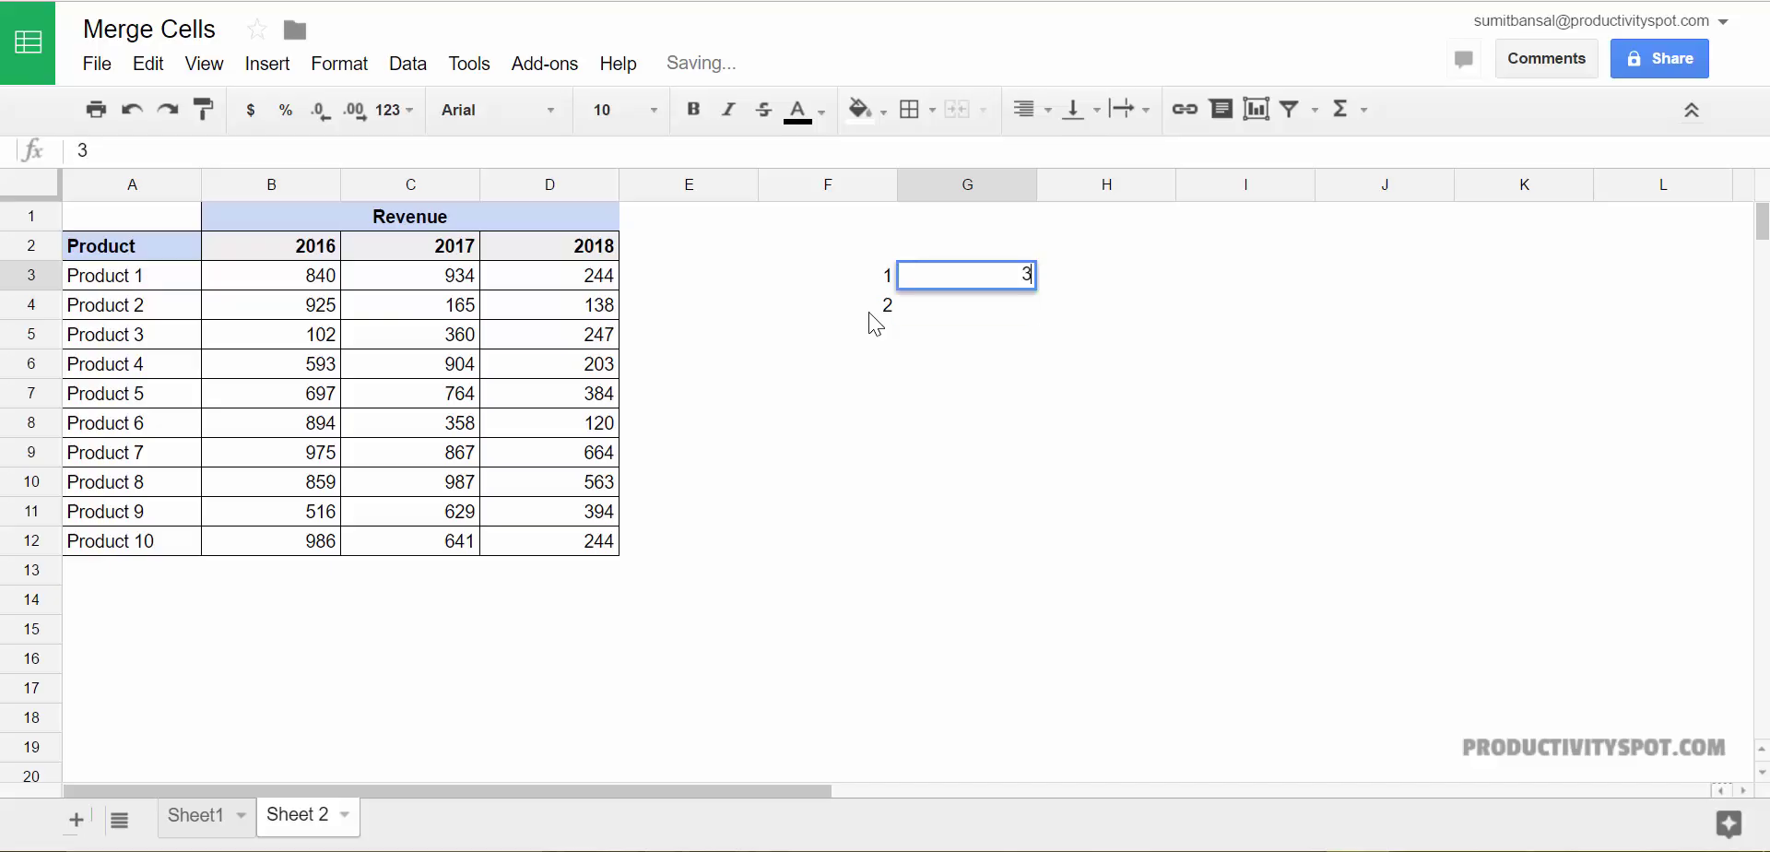
key(Return)
text(4)
key(Return)
Merge F3:G4 vertically and confirm the warning, keeping only 1 and 3.
key(Up)
key(Up)
key(Left)
key(shift+Down)
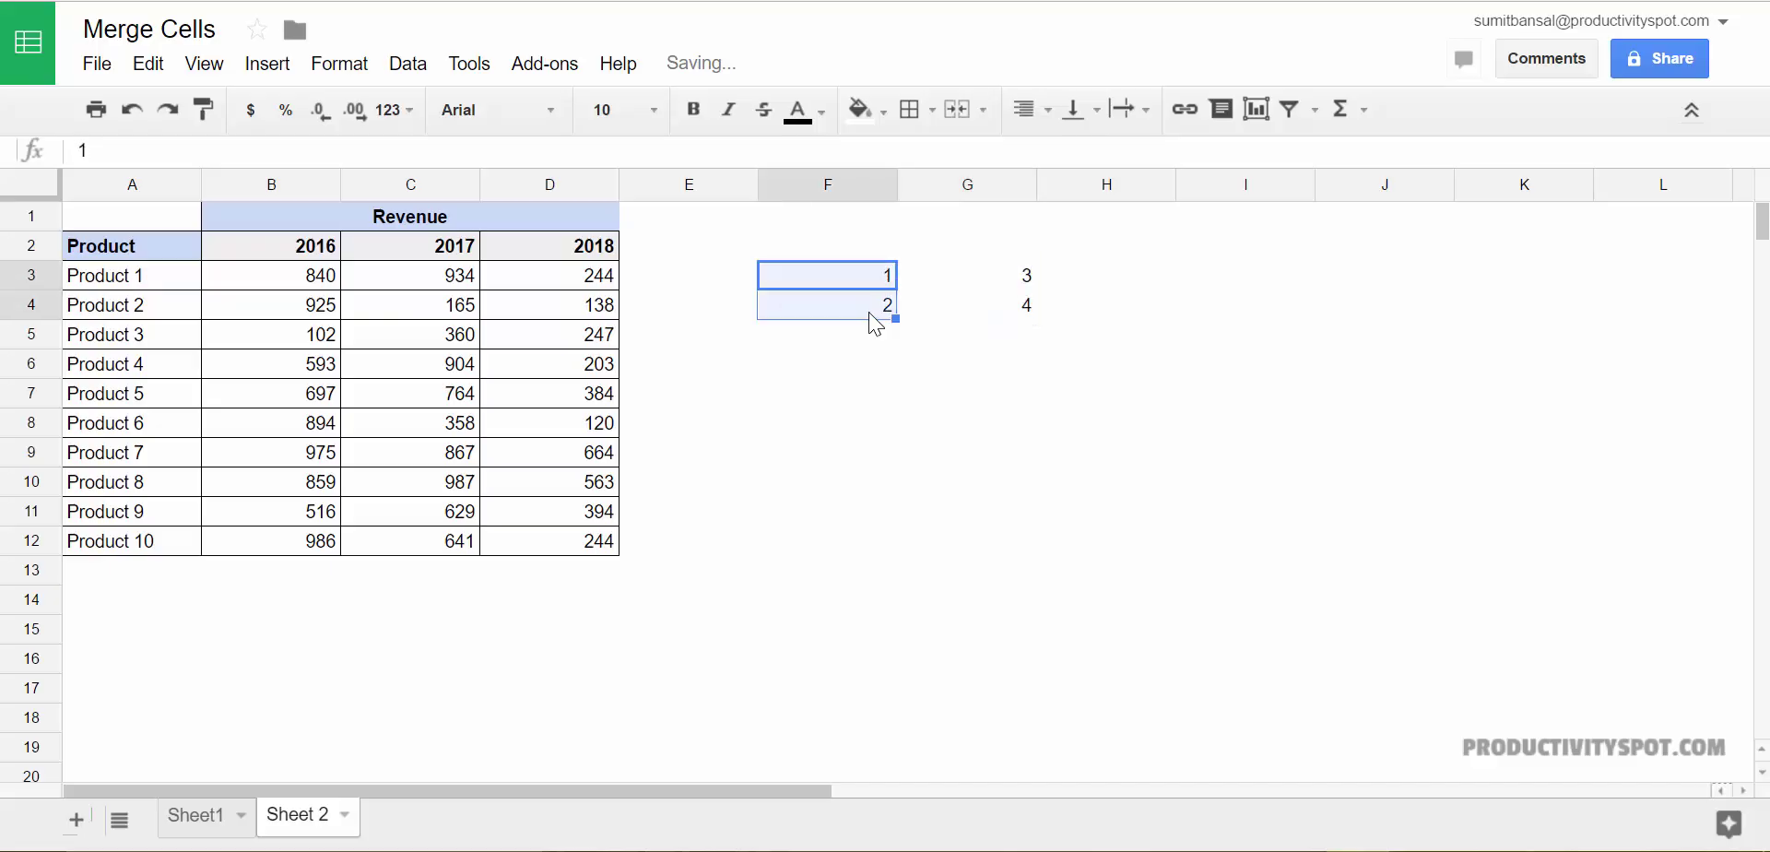
key(shift+Right)
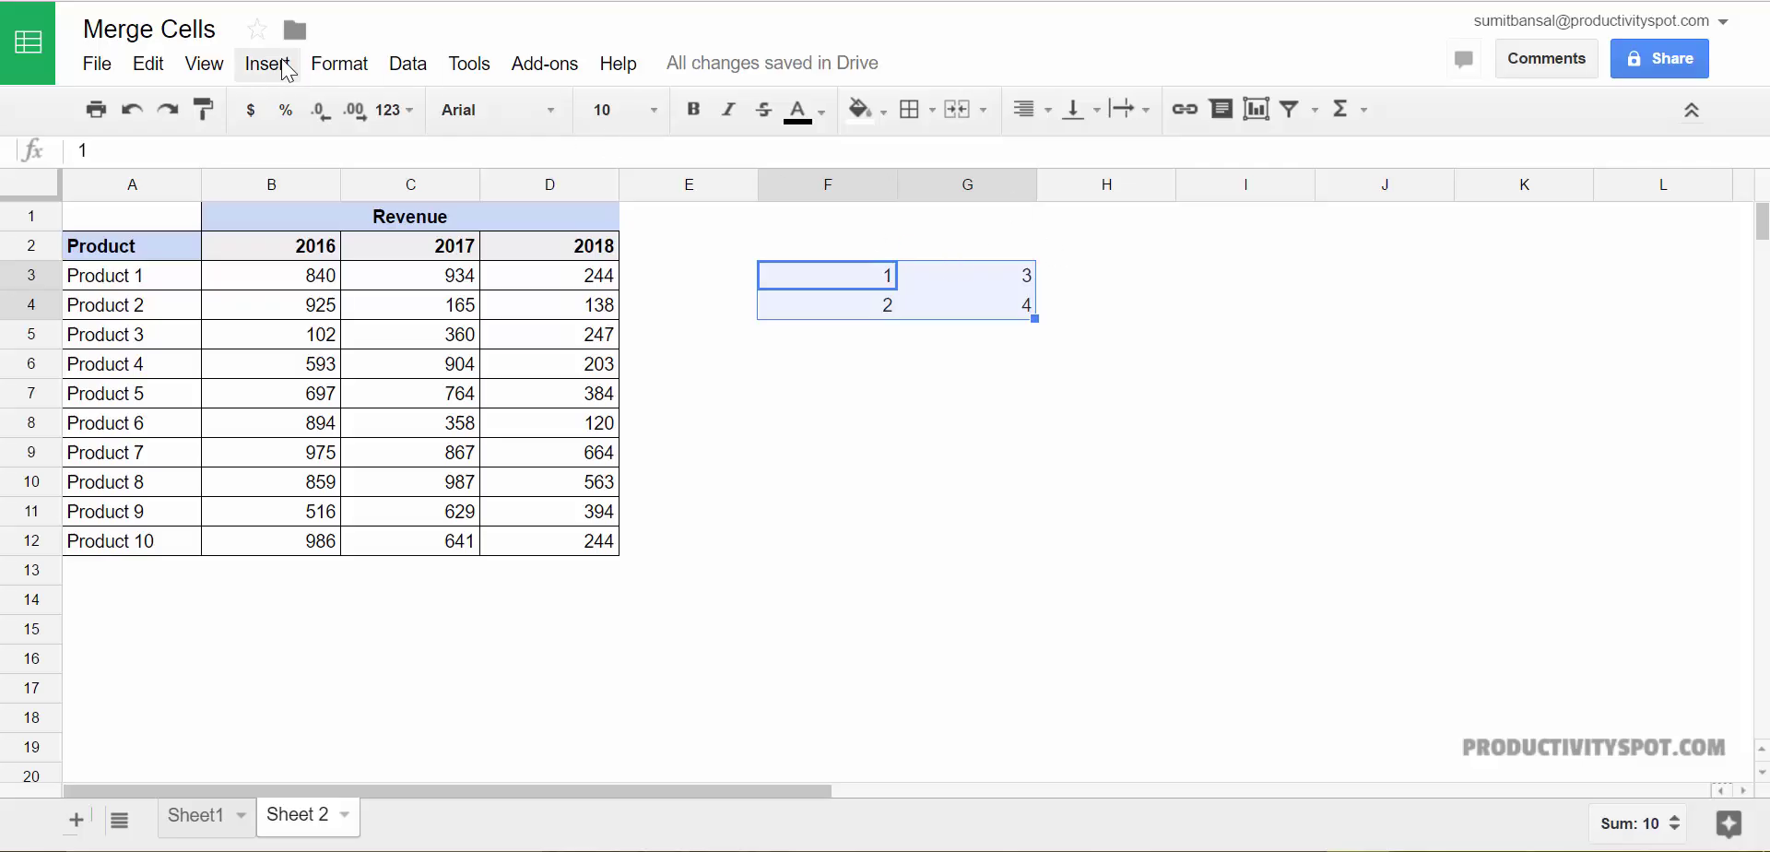
click(338, 63)
mouse_move(426, 433)
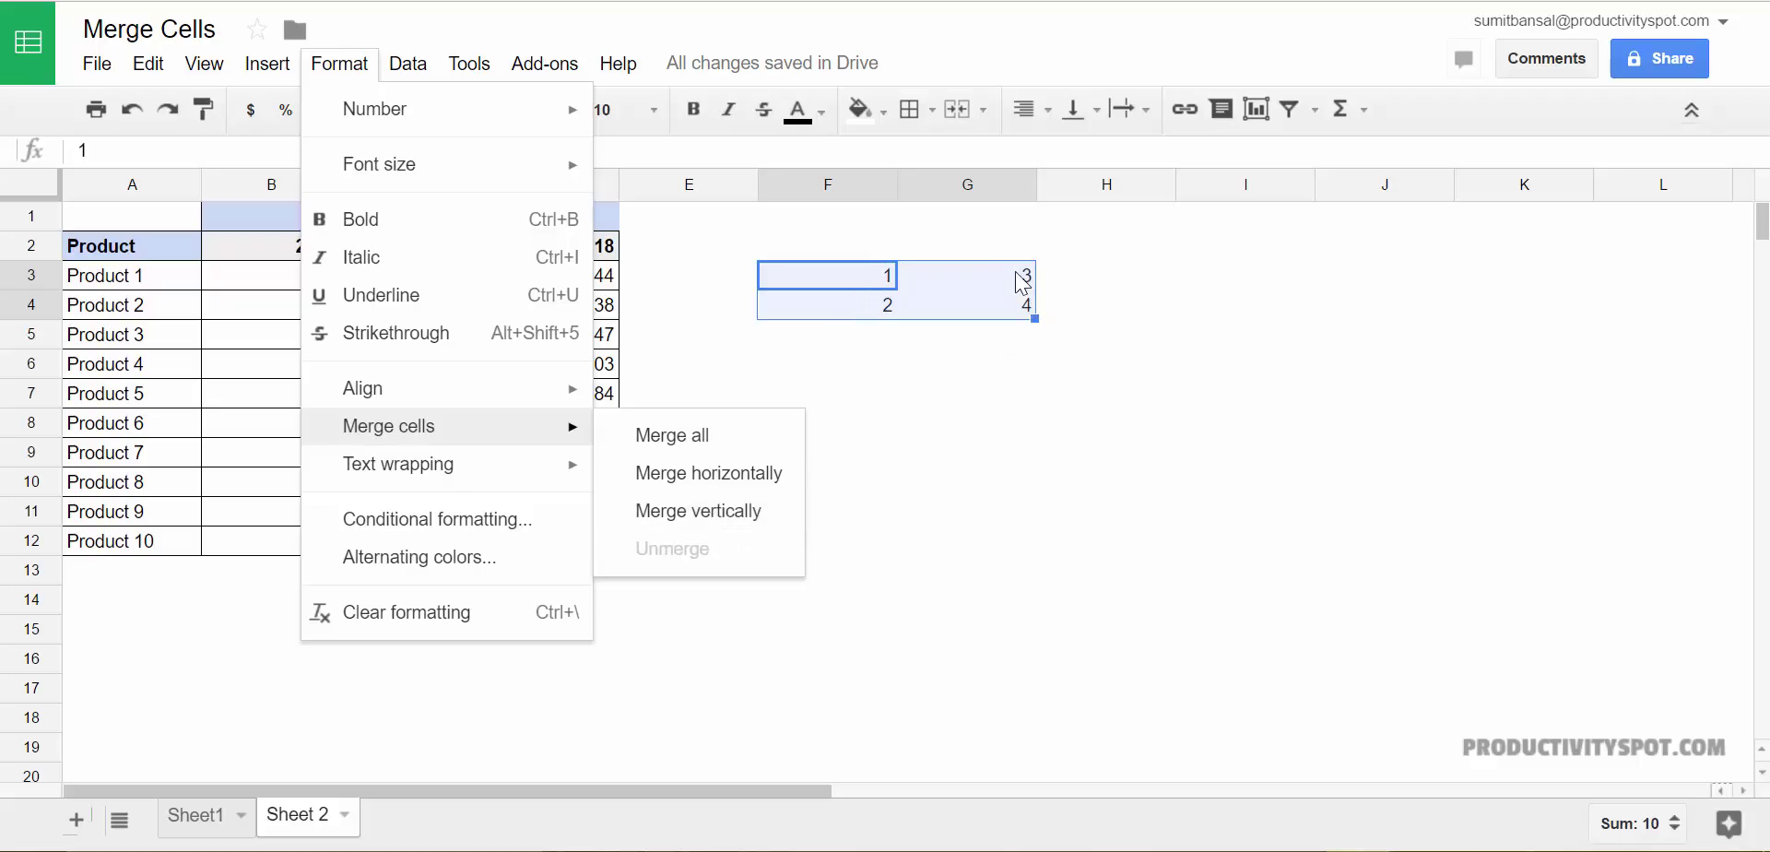
click(704, 511)
click(616, 480)
click(1244, 423)
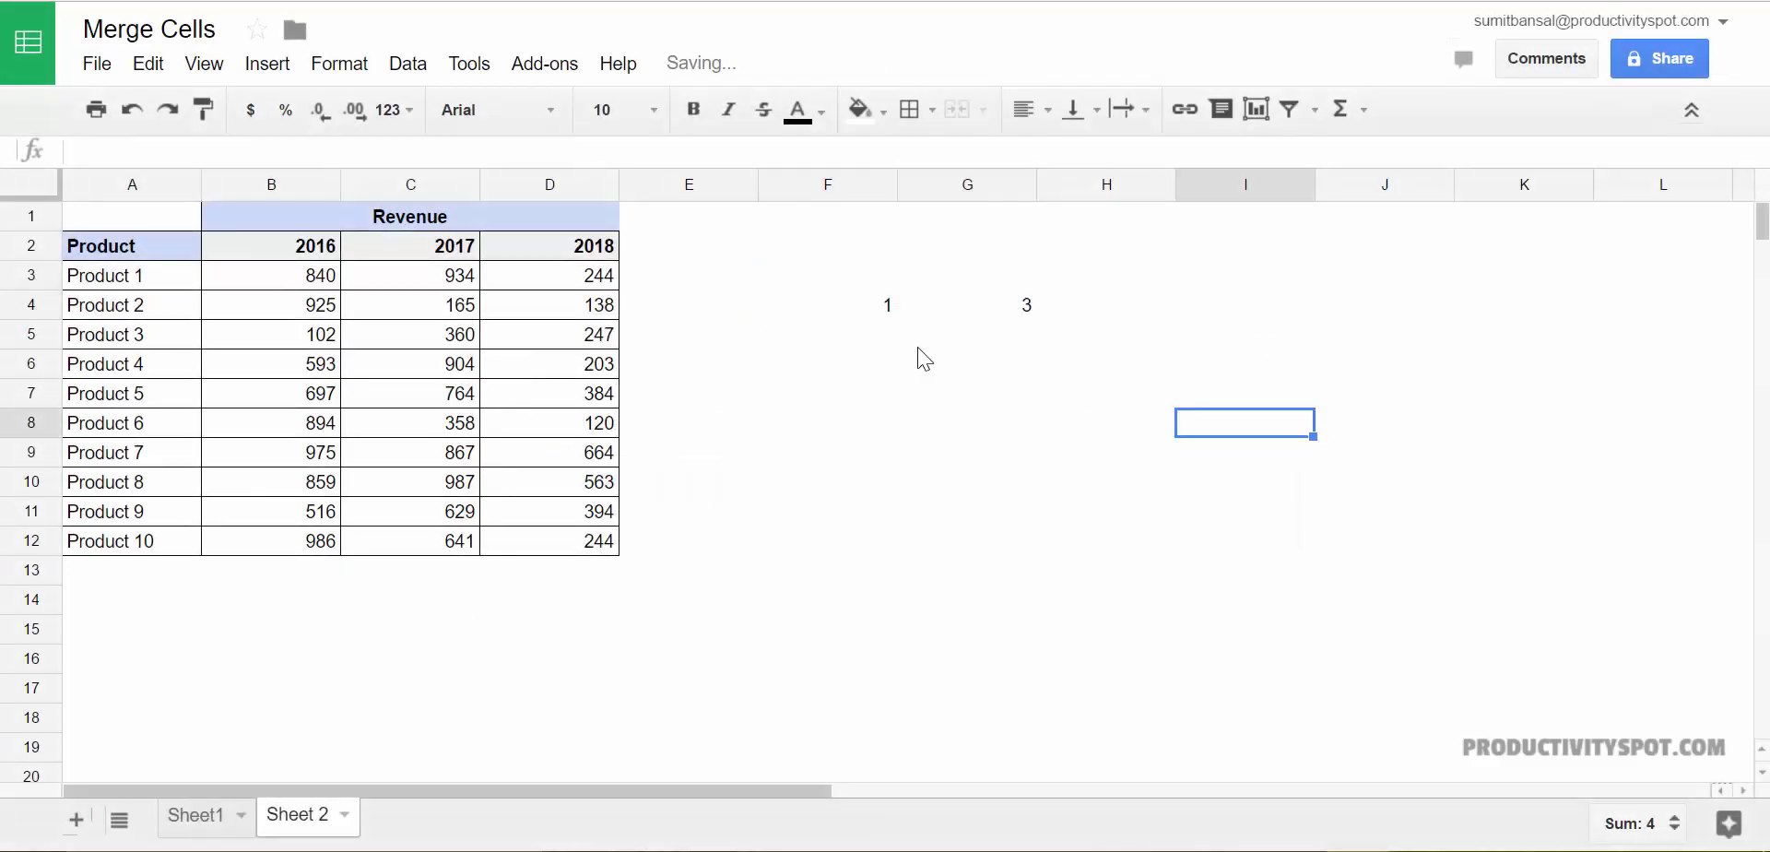
click(864, 275)
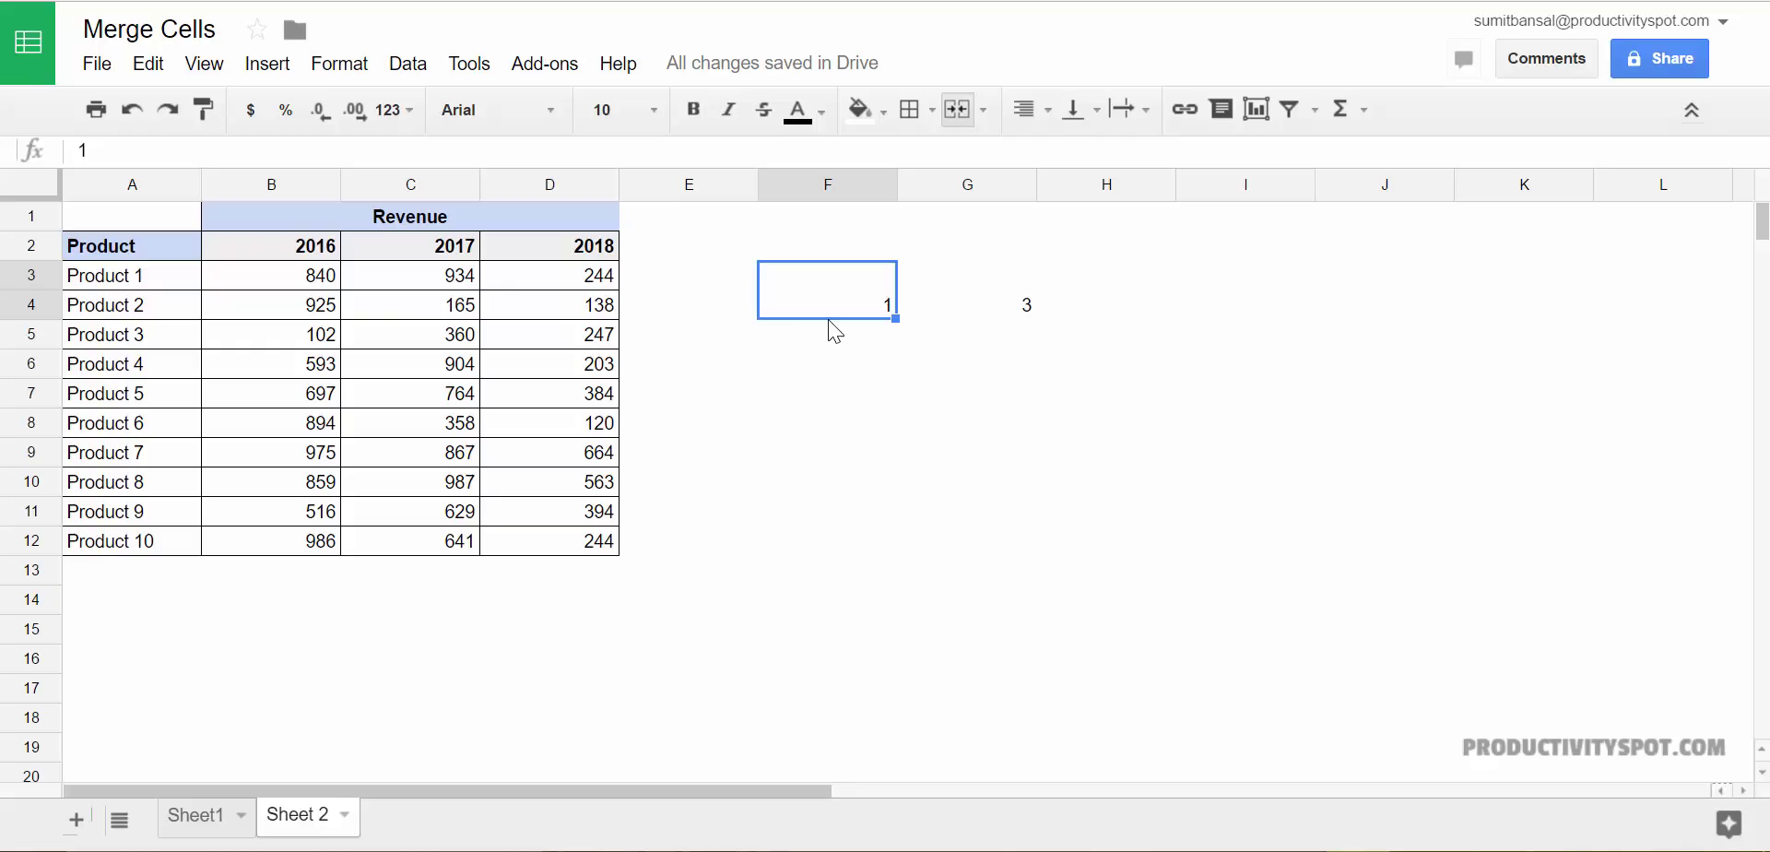
Unmerge the merged cells F3:F4 and G3:G4.
click(340, 65)
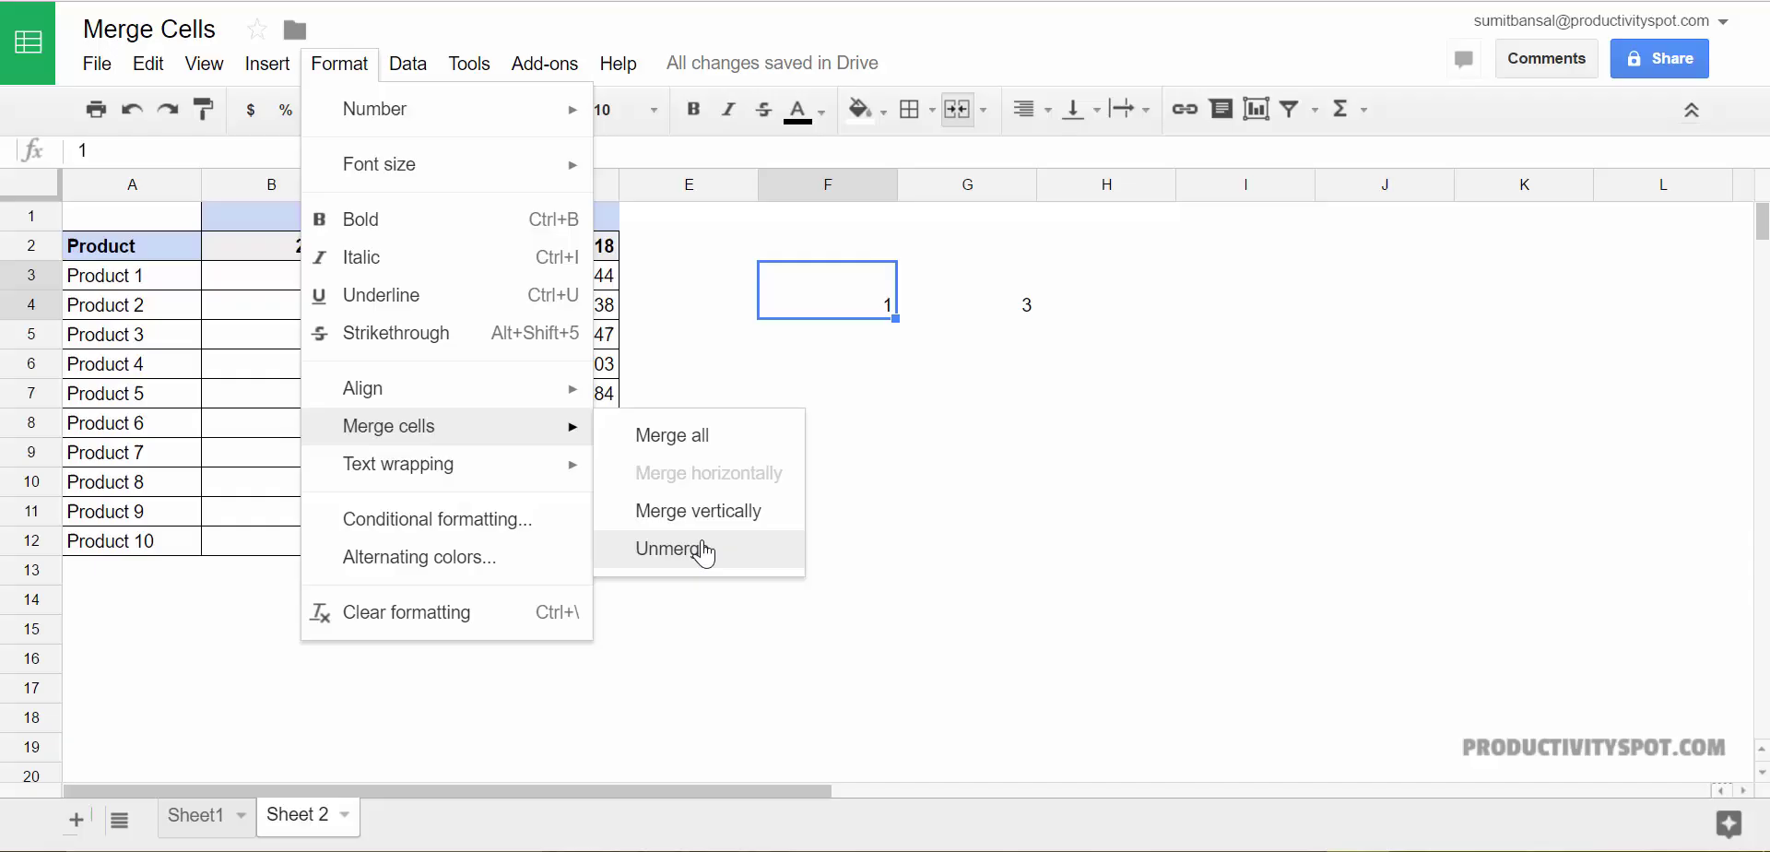
click(958, 478)
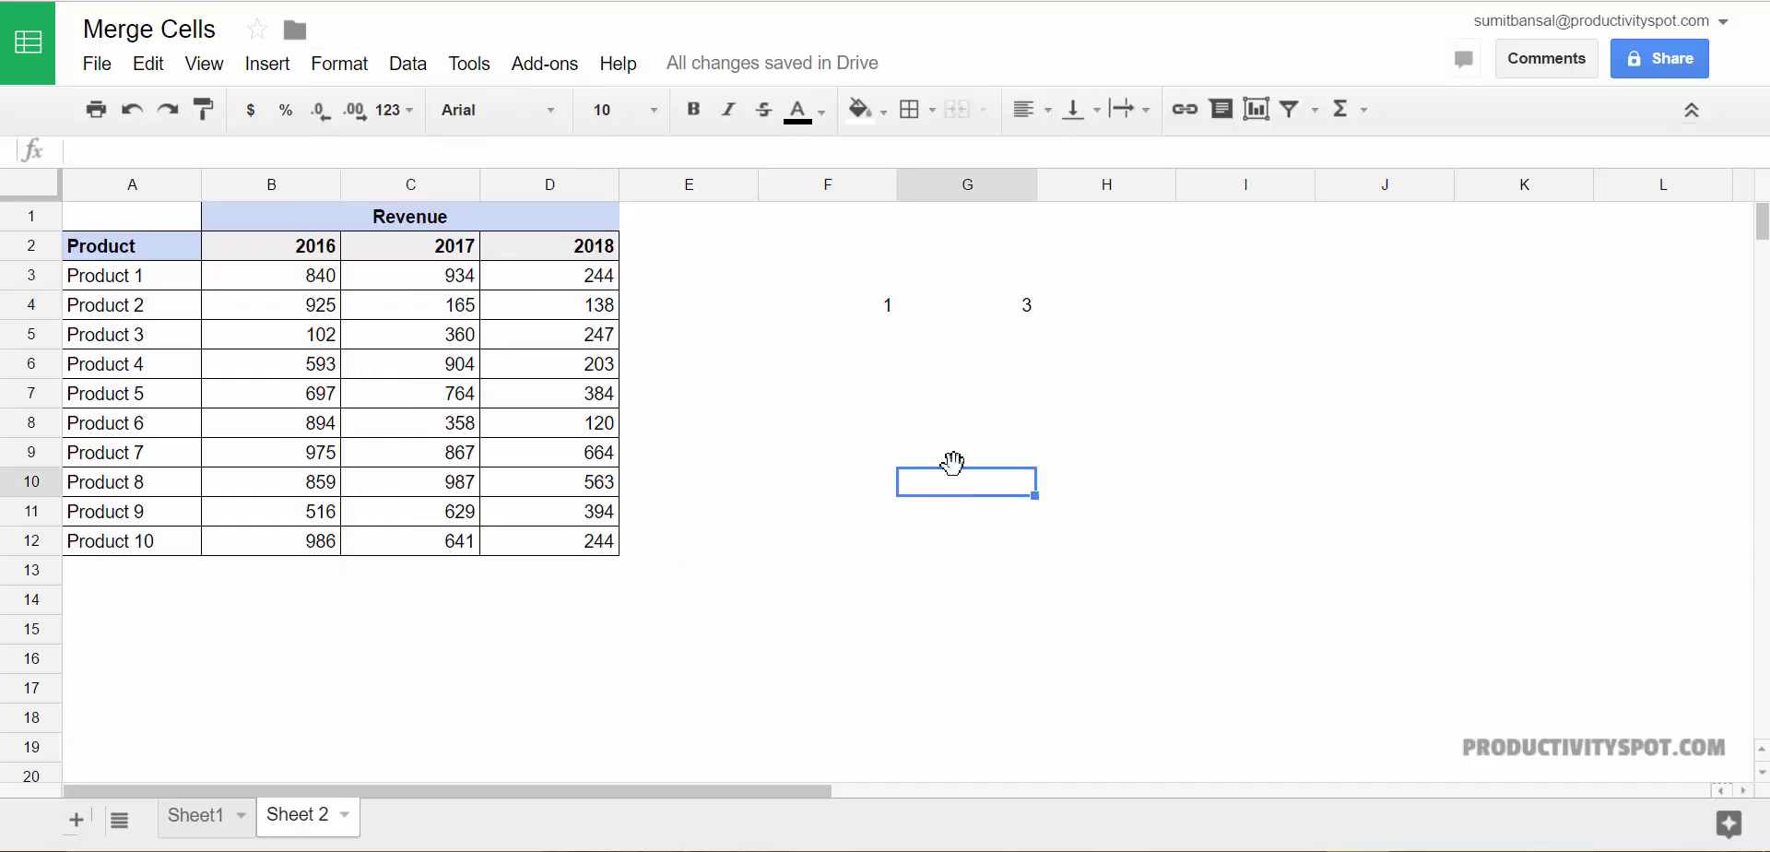